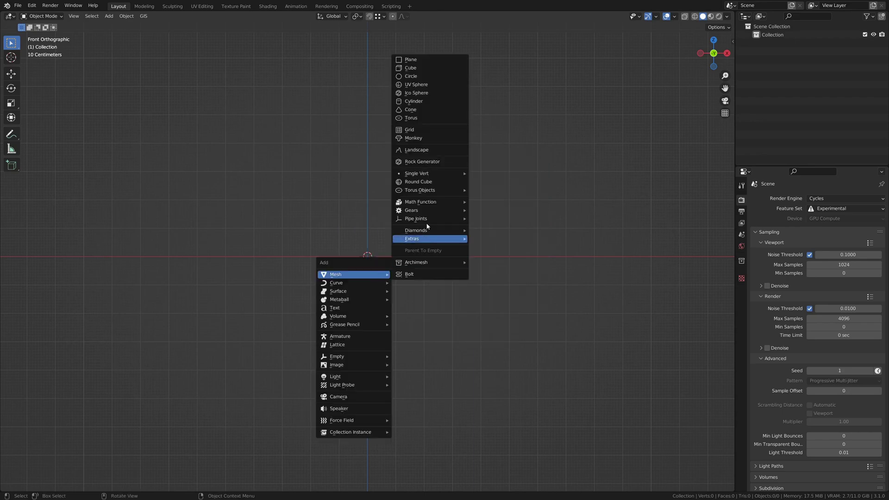
pyautogui.click(414, 68)
pyautogui.scroll(2, 402, 257)
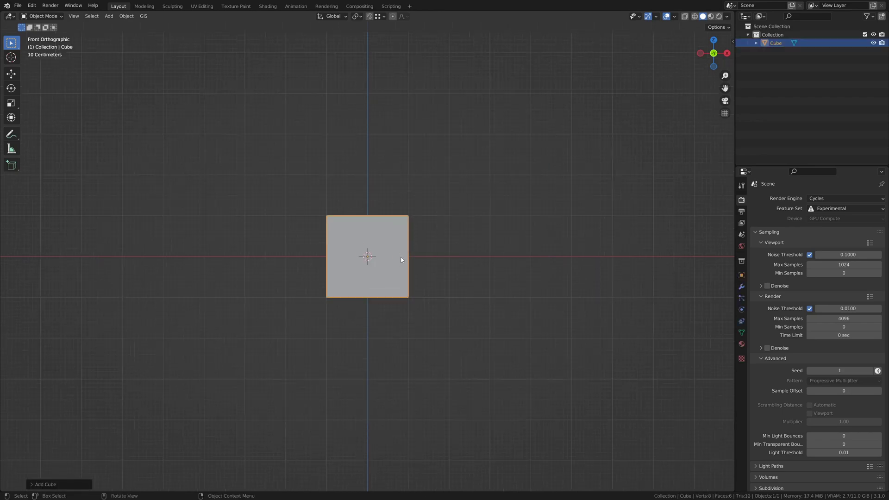
pyautogui.moveTo(402, 257); pyautogui.dragTo(421, 258, button='middle')
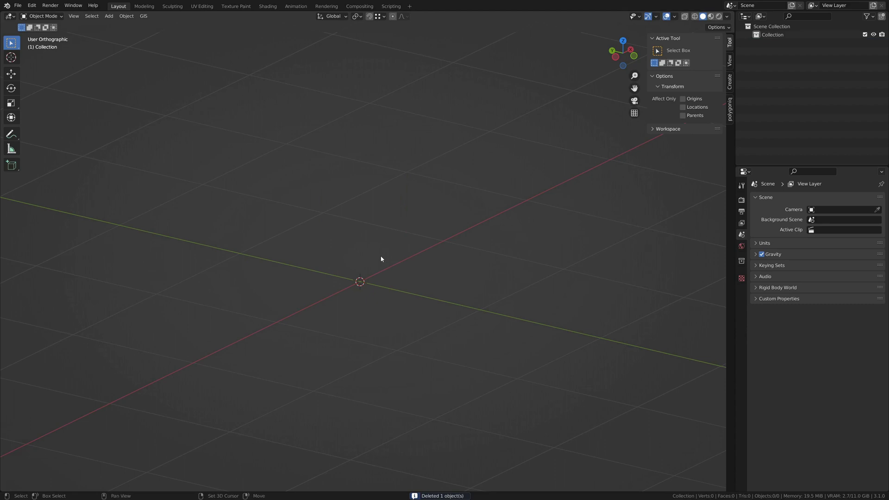
# Add a plane mesh and set its Y dimension to 0.6096 m.
pyautogui.hotkey('shift', 'a')
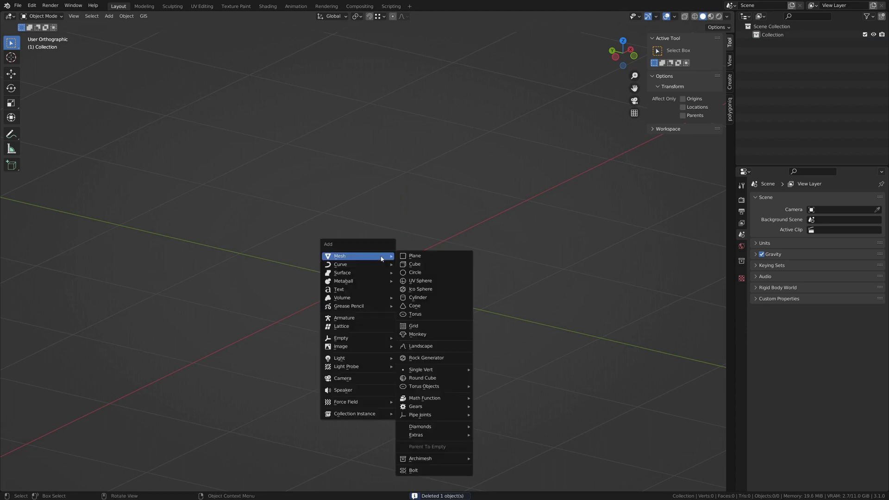
pyautogui.click(407, 256)
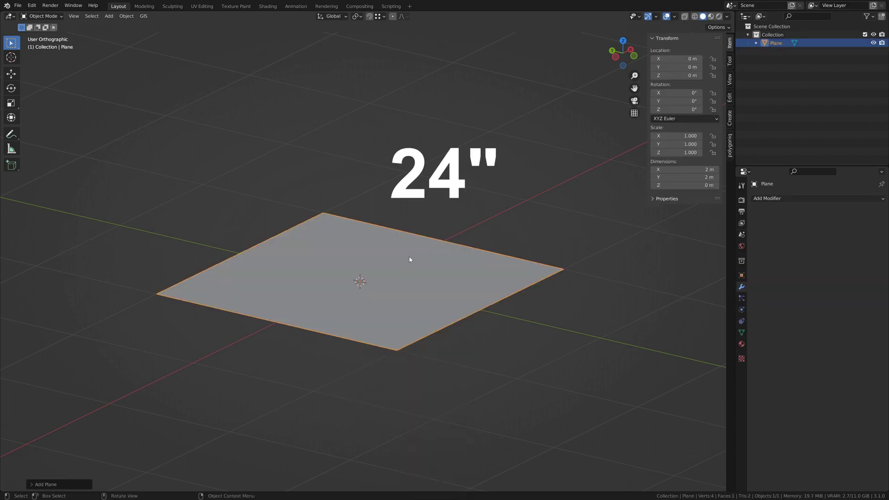
pyautogui.click(684, 177)
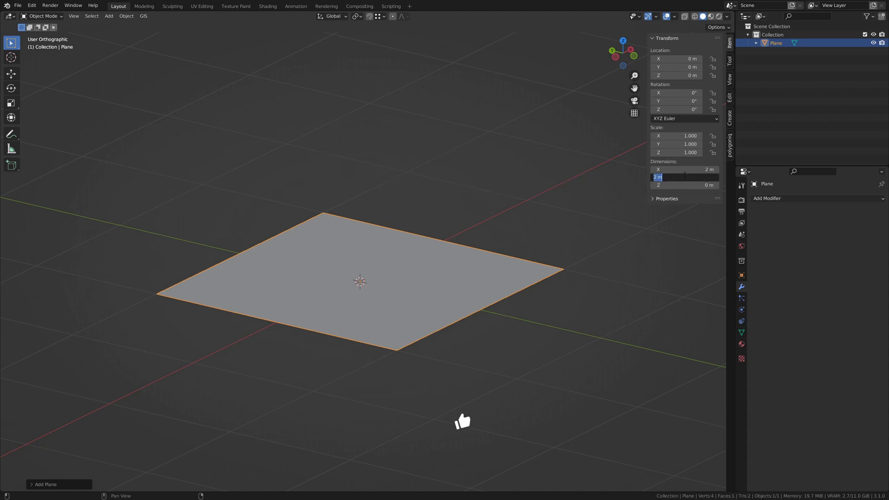
pyautogui.write('.609')
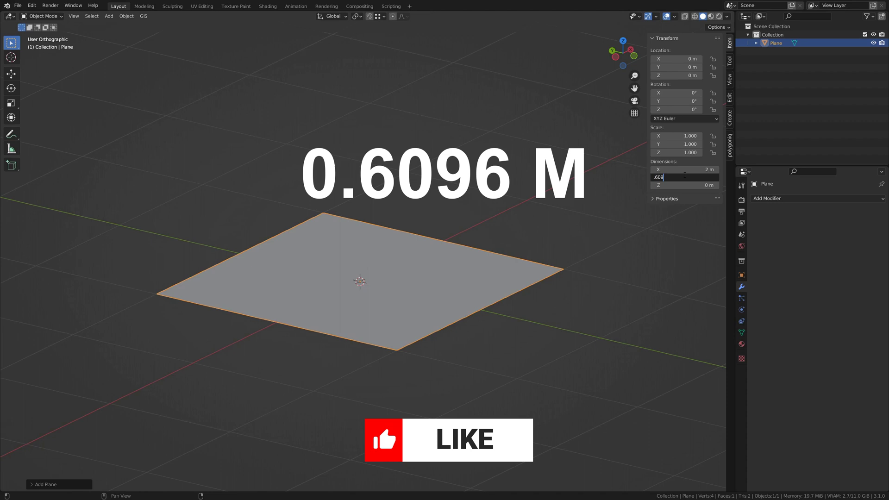
pyautogui.write('6')
pyautogui.press('Return')
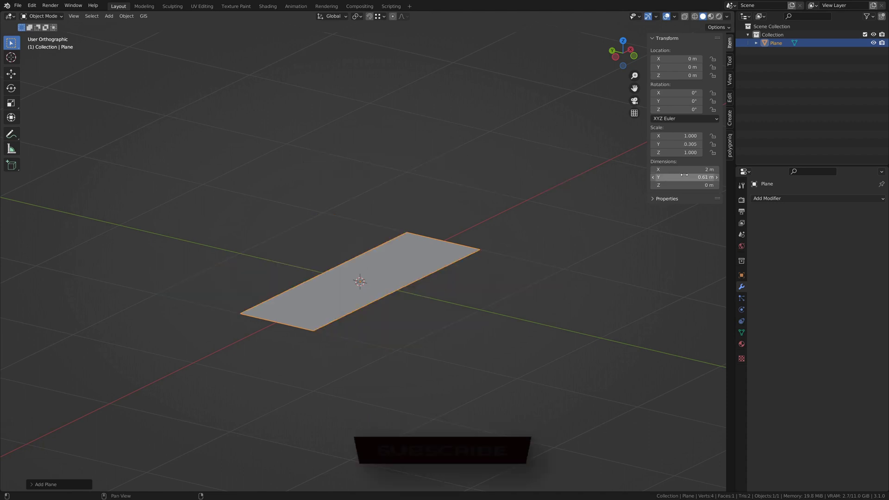
# Set the plane's X dimension to 0.3048 m and apply its rotation and scale.
pyautogui.doubleClick(682, 170)
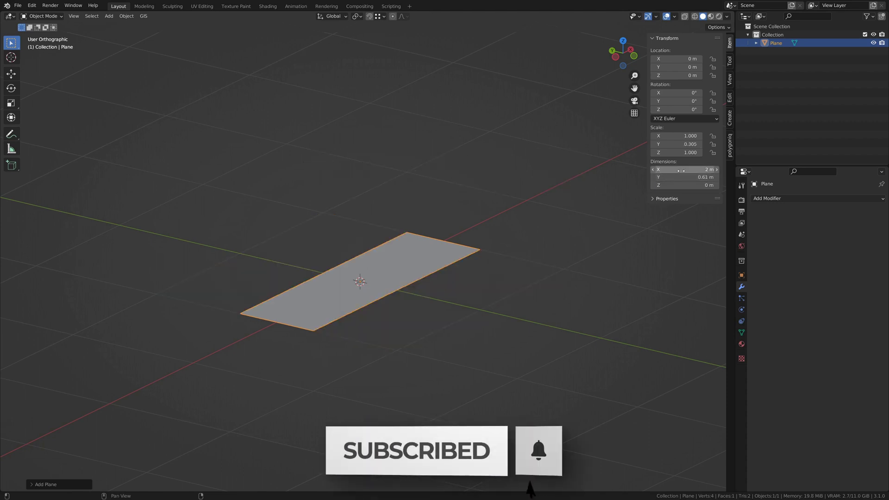
pyautogui.write('.3048')
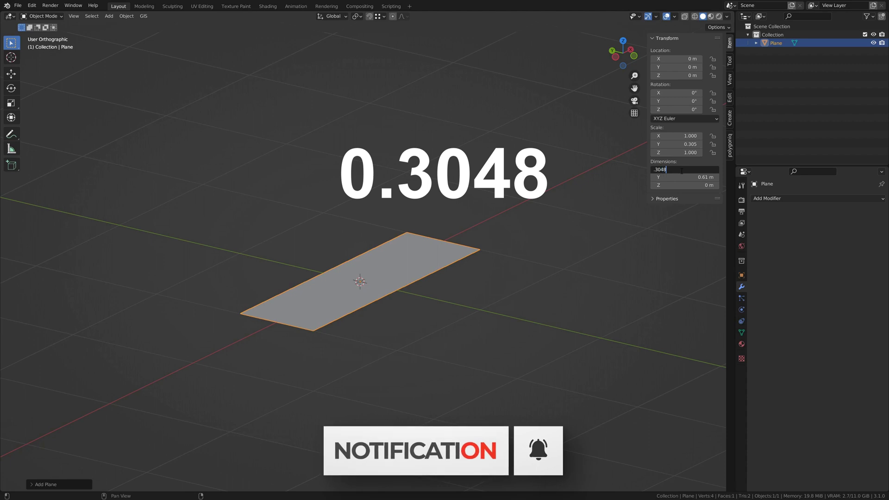
pyautogui.press('Return')
pyautogui.hotkey('ctrl', 'a')
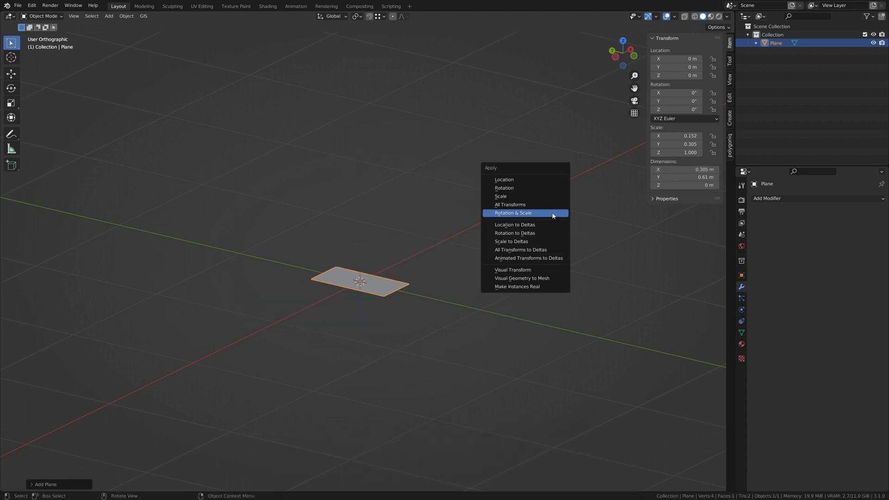
pyautogui.click(553, 215)
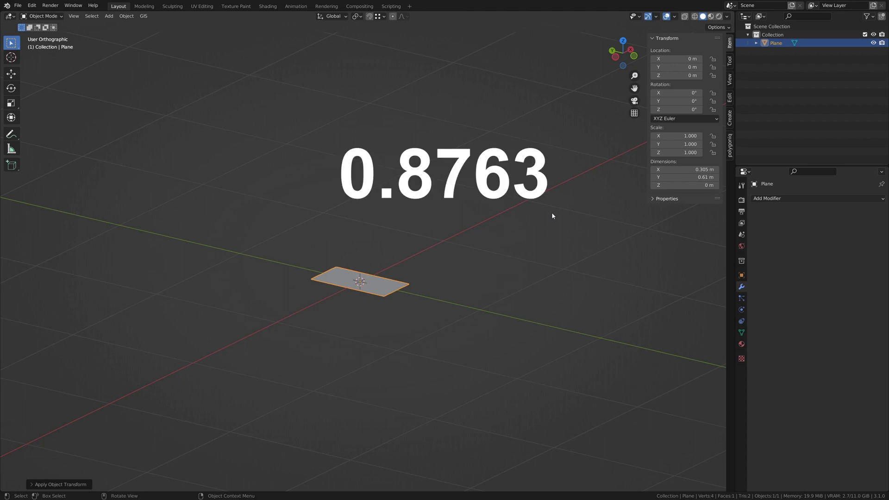
# Extrude the plane's face 0.8763 m upward to form the cabinet body.
pyautogui.press('Tab')
pyautogui.press('e')
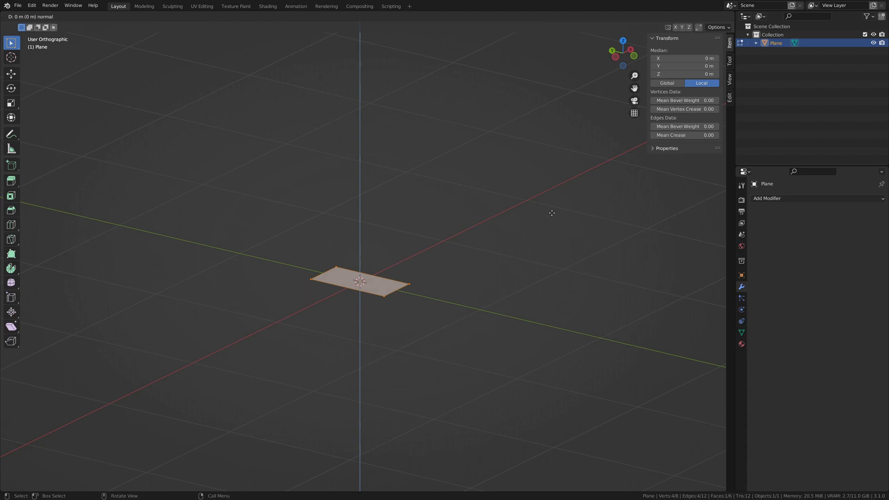
pyautogui.write('.86')
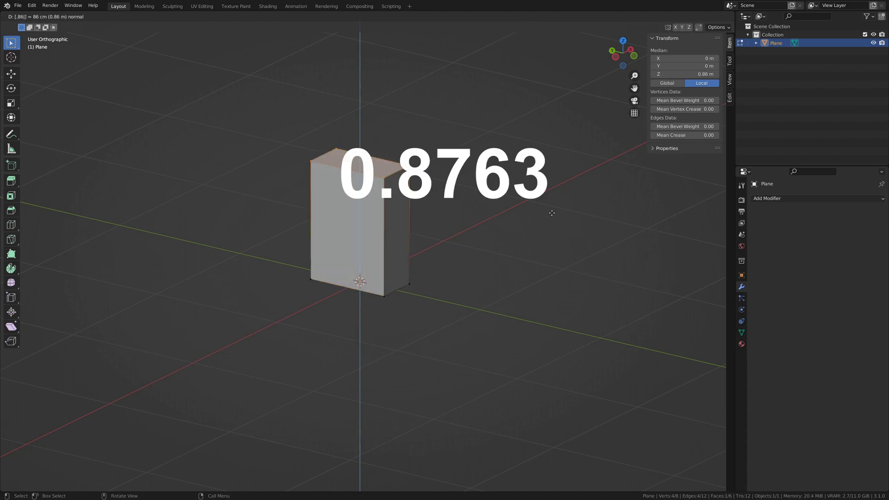
pyautogui.press('Return')
# Add a centred vertical loop cut running front to back through the cabinet body, splitting its width in half.
pyautogui.hotkey('ctrl', 'r')
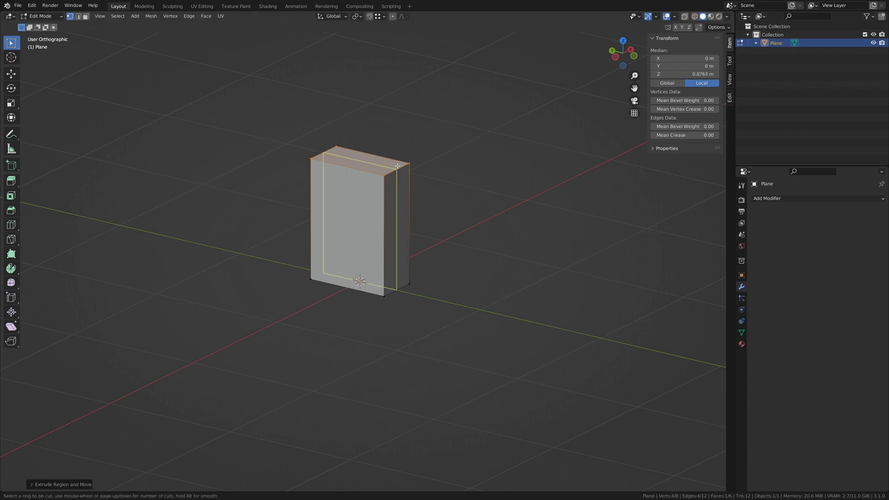
pyautogui.click(397, 166)
pyautogui.rightClick(398, 165)
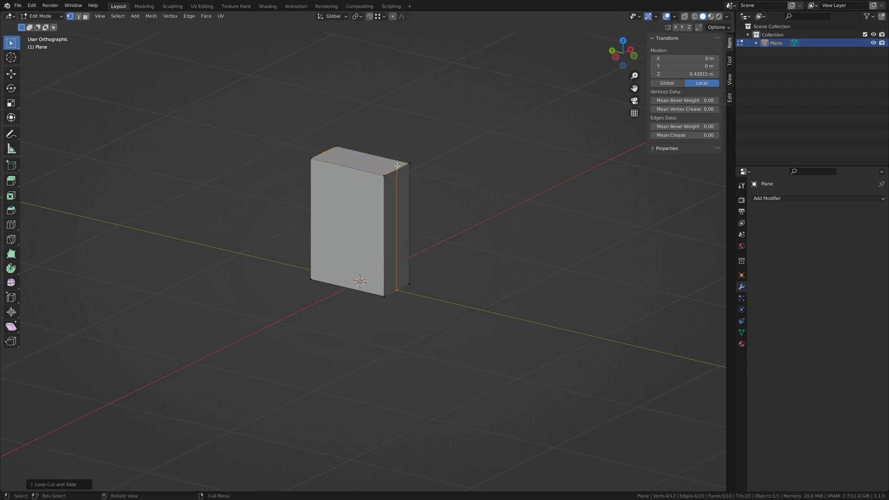
# Select the centre edge on the cabinet's front face and snap the 3D cursor to it.
pyautogui.press('2')
pyautogui.click(419, 237)
pyautogui.hotkey('shift', 's')
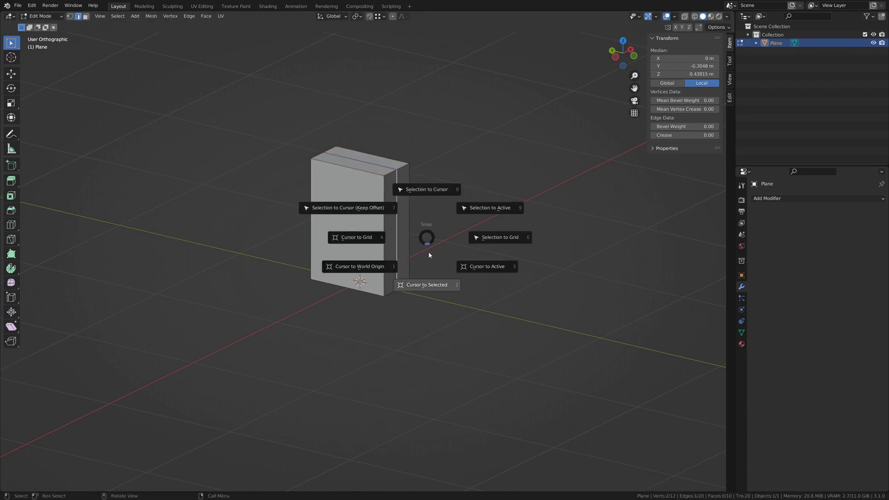
pyautogui.click(436, 286)
pyautogui.press('Tab')
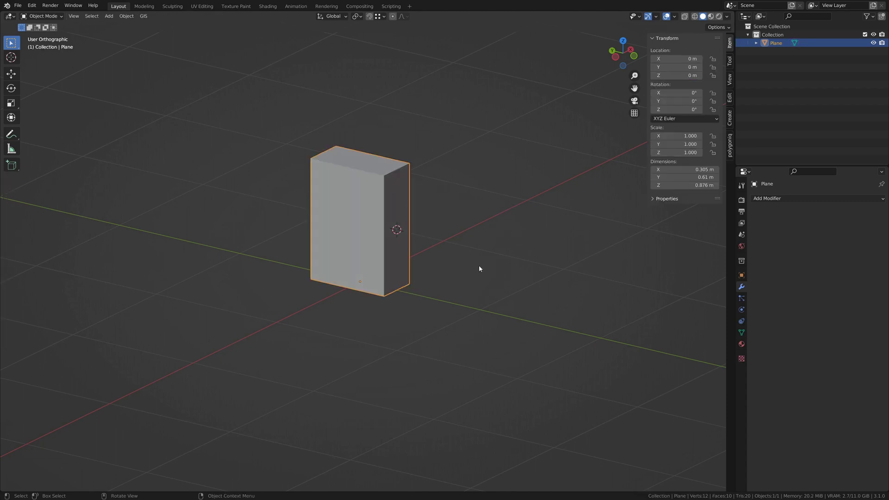
# Add a new plane at the 3D cursor from the front view, with its alignment set to View.
pyautogui.press('KP_1')
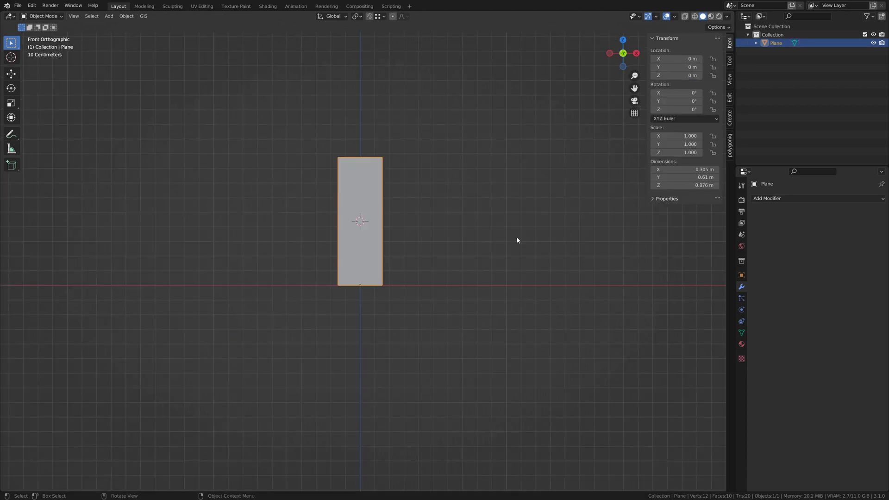
pyautogui.scroll(4, 331, 183)
pyautogui.hotkey('shift', 'a')
pyautogui.click(493, 65)
pyautogui.click(88, 432)
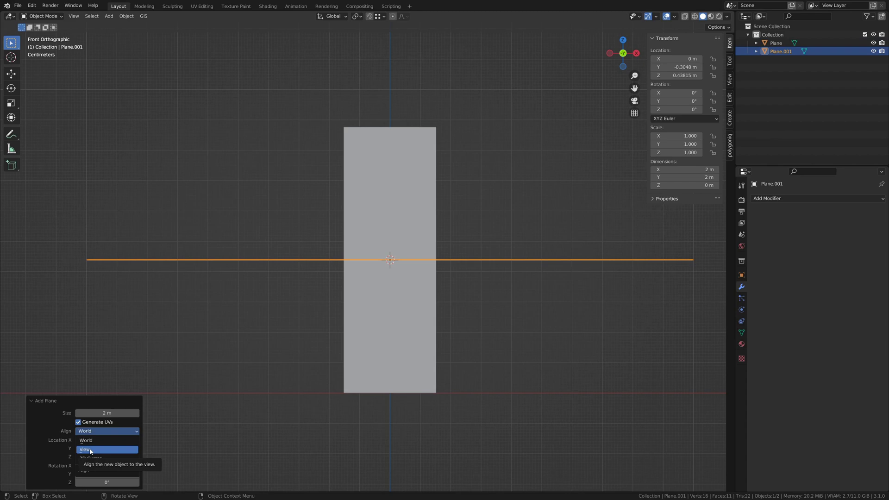
pyautogui.click(89, 450)
# Scale the new plane to about 0.144, and then by about 2.99 along Z to nearly fill the cabinet front.
pyautogui.press('Tab')
pyautogui.press('s')
pyautogui.click(422, 268)
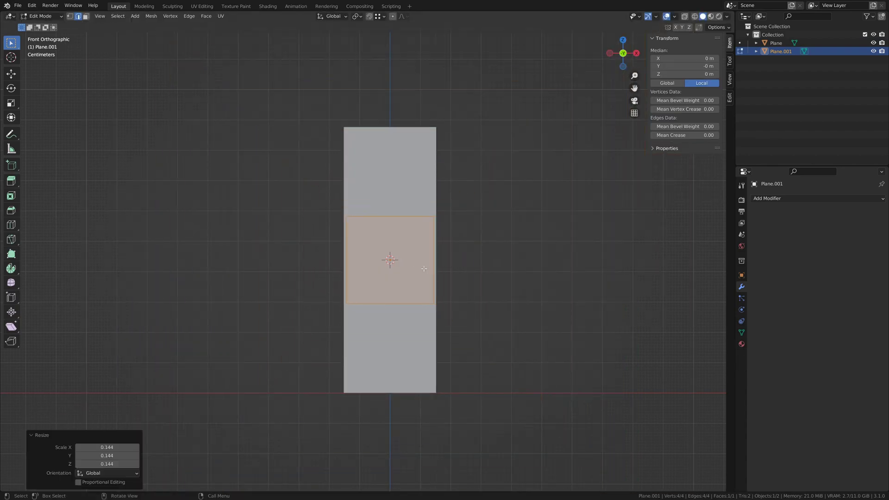
pyautogui.press('s')
pyautogui.press('z')
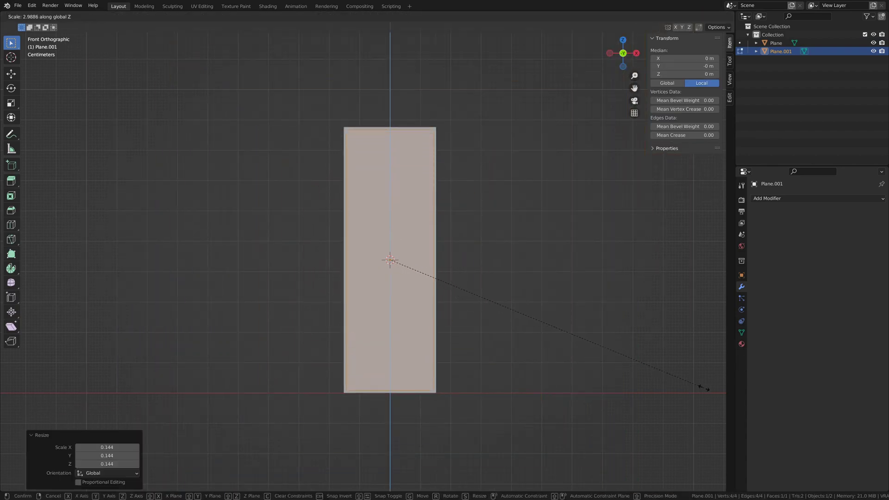
pyautogui.click(702, 385)
# Extrude the door plane about 0.0055 m outward and inset its front face to outline a frame.
pyautogui.press('e')
pyautogui.click(475, 268)
pyautogui.press('i')
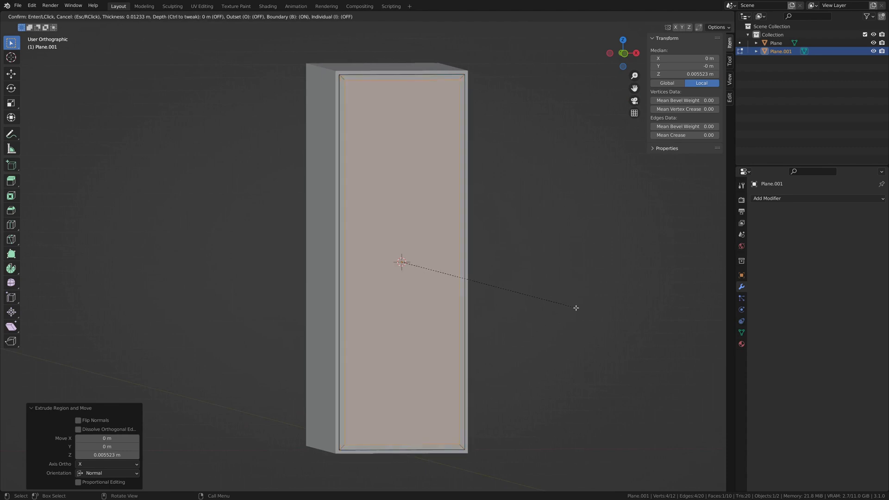
pyautogui.click(559, 303)
# Extrude the frame faces around the inset panel outward, making the door about 0.014 m thick.
pyautogui.moveTo(558, 304); pyautogui.dragTo(506, 318, button='middle')
pyautogui.press('e')
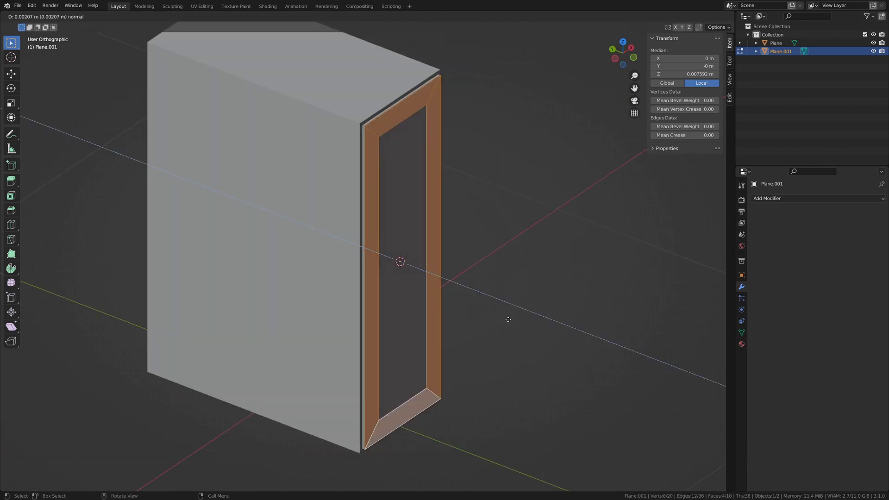
pyautogui.click(509, 321)
# Cut the door vertically through its centre, keeping only the left half, and rename the objects Door and Base.
pyautogui.hotkey('ctrl', 'r')
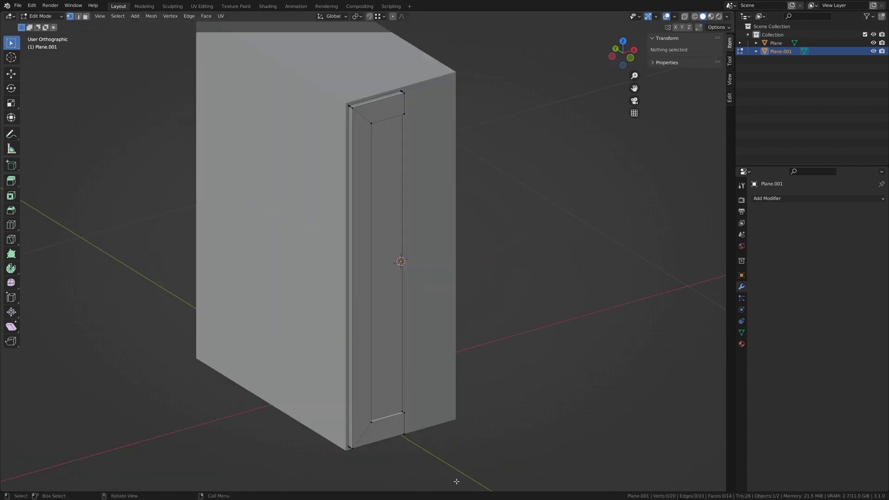
pyautogui.press('Tab')
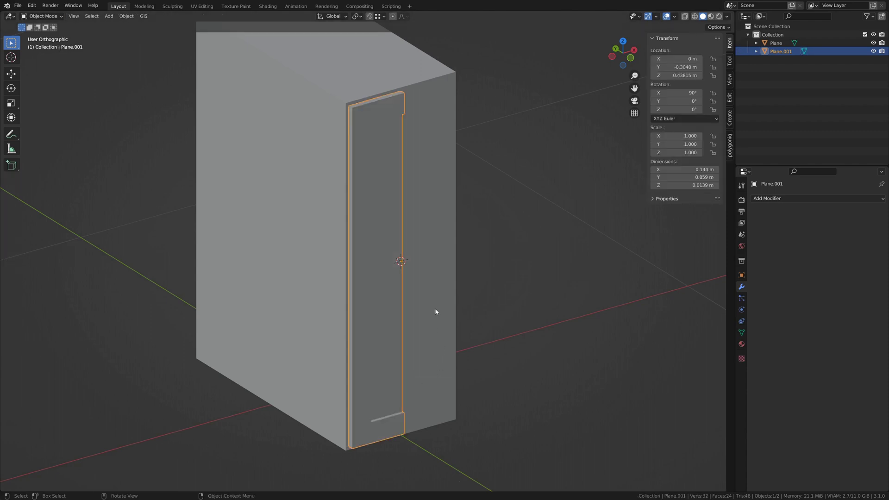
pyautogui.moveTo(435, 312); pyautogui.dragTo(366, 306, button='middle')
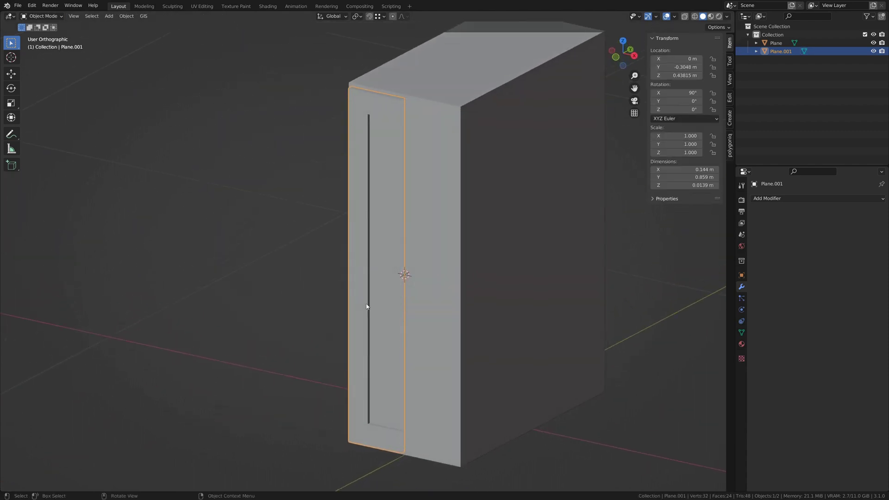
pyautogui.press('F2')
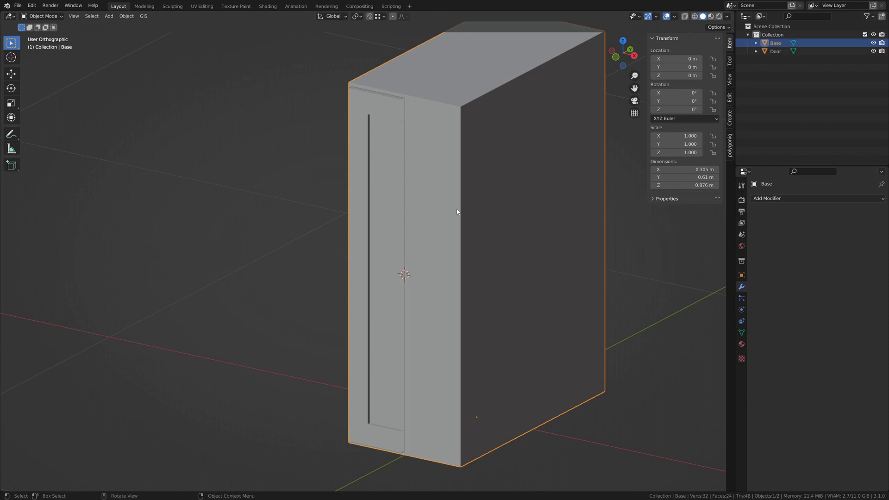
# Add a horizontal loop cut to Base, slide it to the bottom edge and raise it 0.1016 m along Z.
pyautogui.press('Tab')
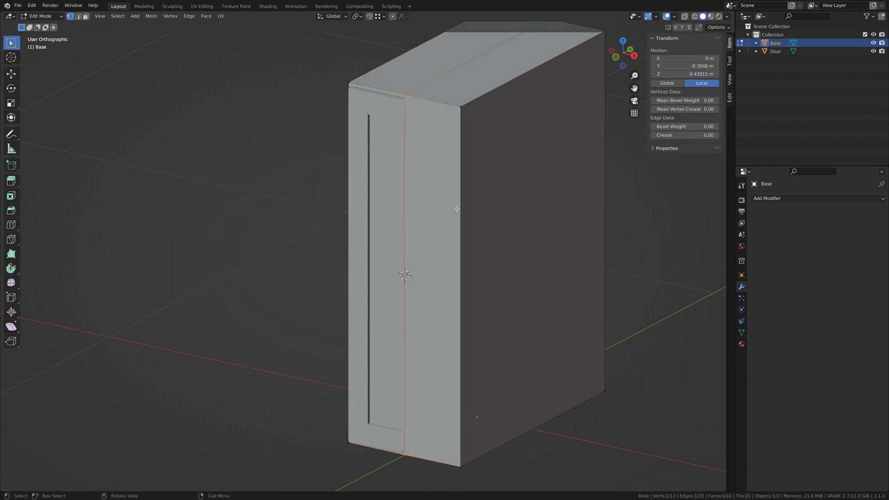
pyautogui.moveTo(456, 208); pyautogui.dragTo(463, 278, button='middle')
pyautogui.hotkey('ctrl', 'r')
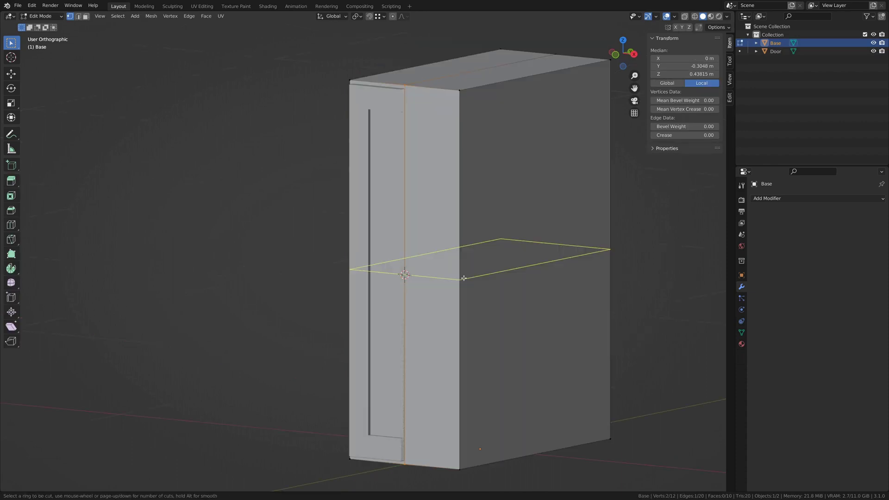
pyautogui.click(463, 277)
pyautogui.click(477, 476)
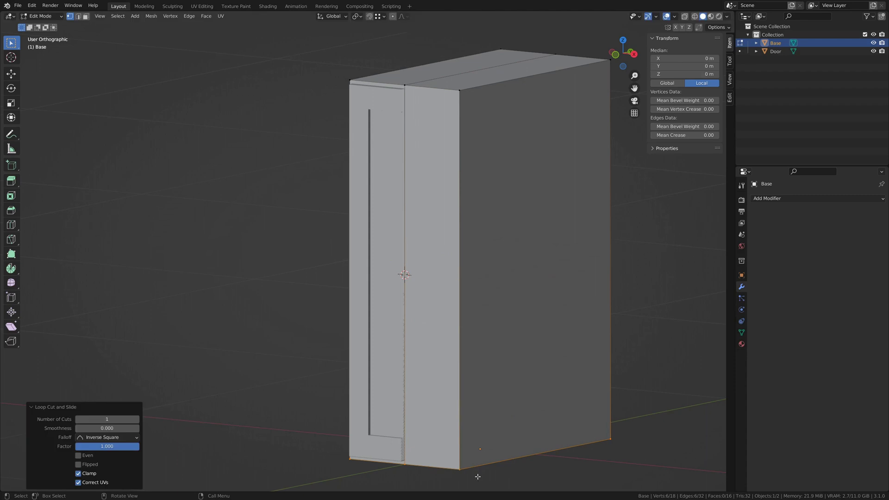
pyautogui.write('gz.1016')
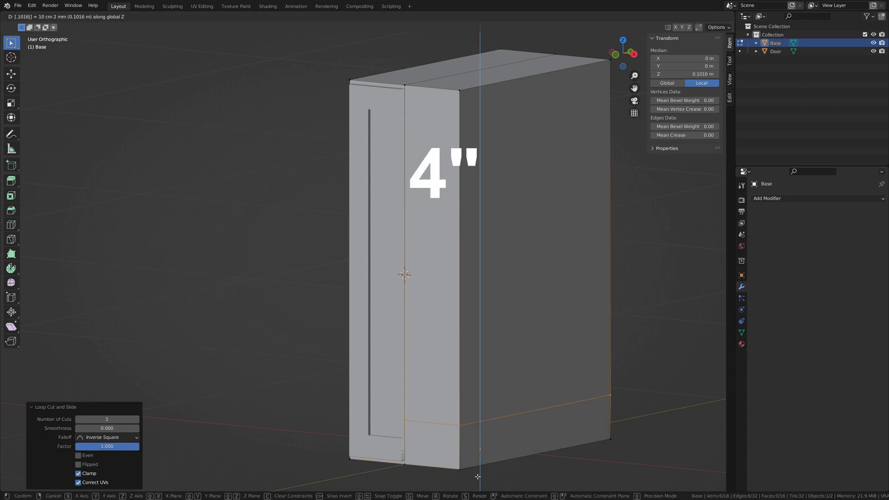
pyautogui.press('Return')
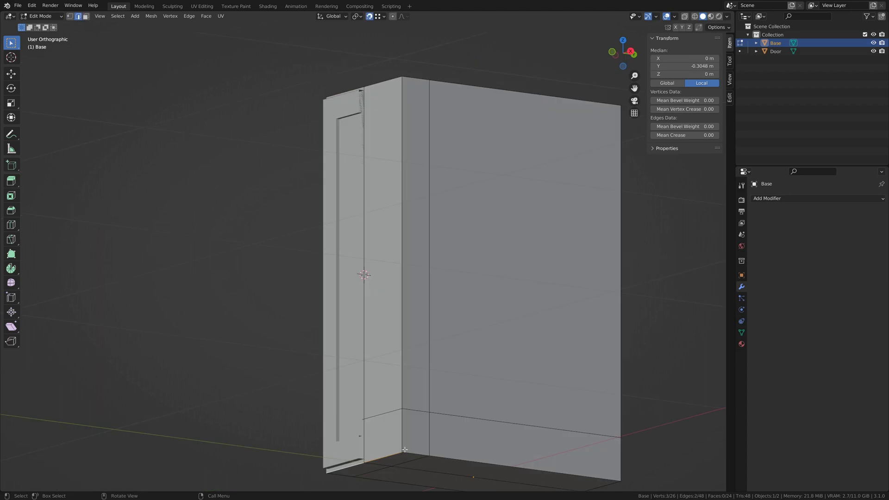
# Snap the bottom front geometry of Base to the loop-cut vertices to form the toe-kick recess and merge all vertices by distance.
pyautogui.press('g')
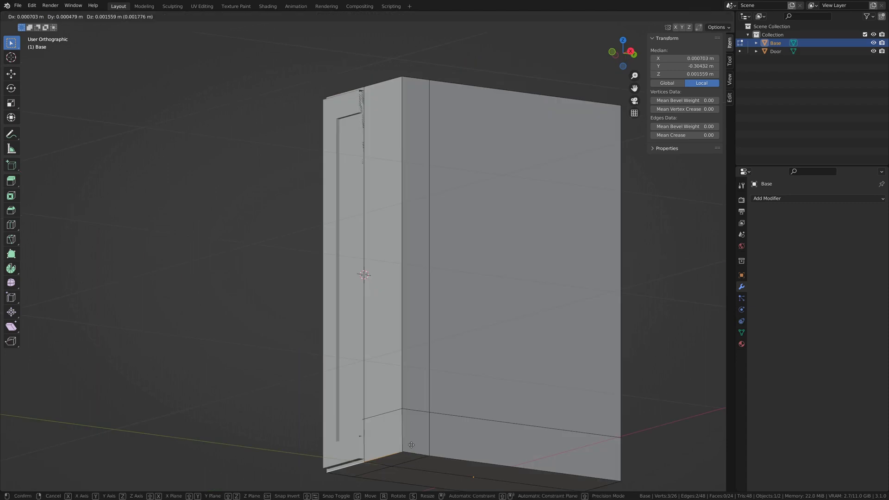
pyautogui.click(439, 409)
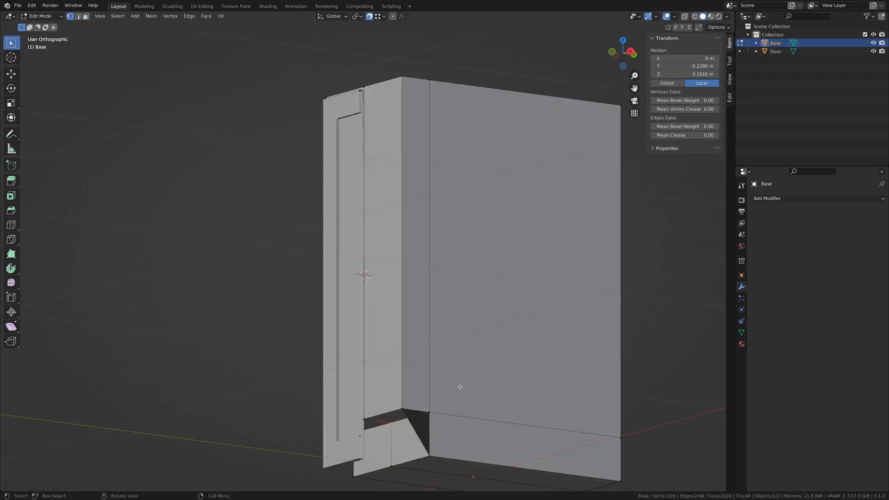
pyautogui.press('a')
pyautogui.press('m')
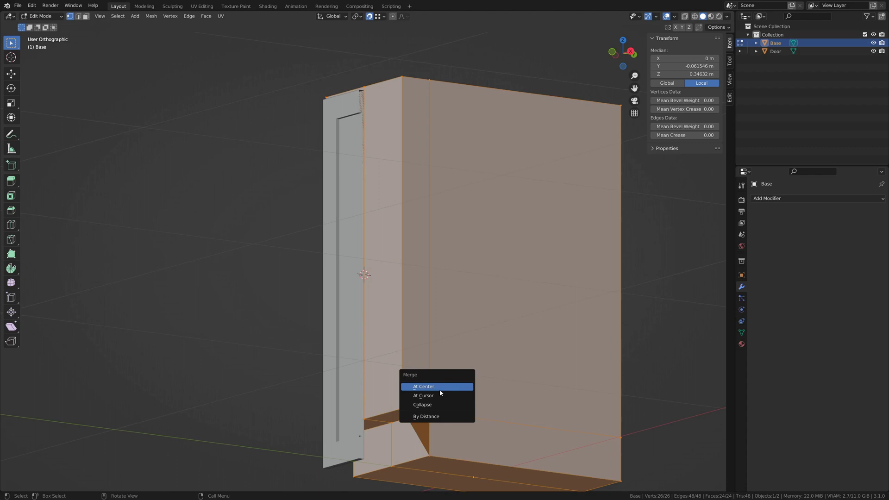
pyautogui.click(446, 420)
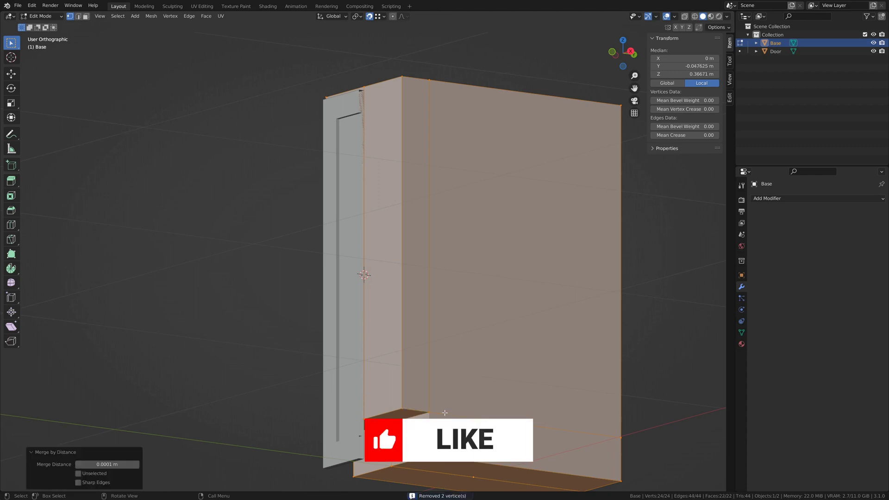
# Delete the top faces of Base, duplicate the open top edge loop in place and separate it into its own object.
pyautogui.press('x')
pyautogui.click(513, 203)
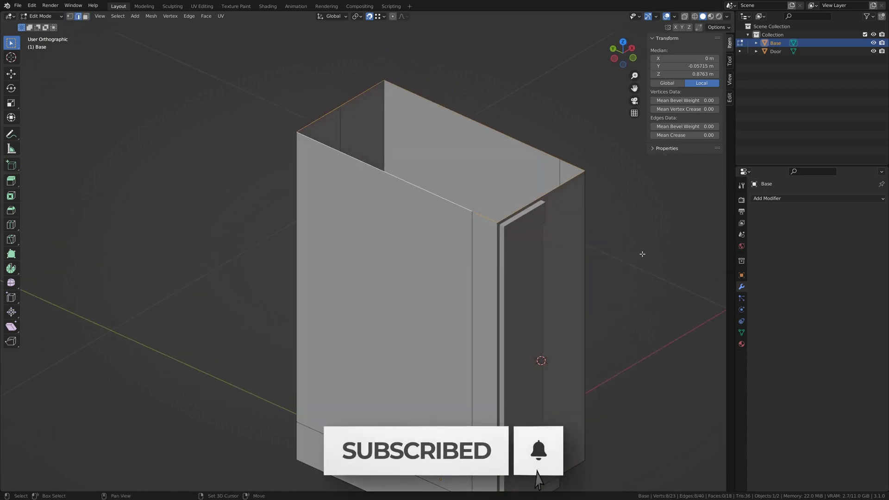
pyautogui.hotkey('shift', 'd')
pyautogui.rightClick(642, 254)
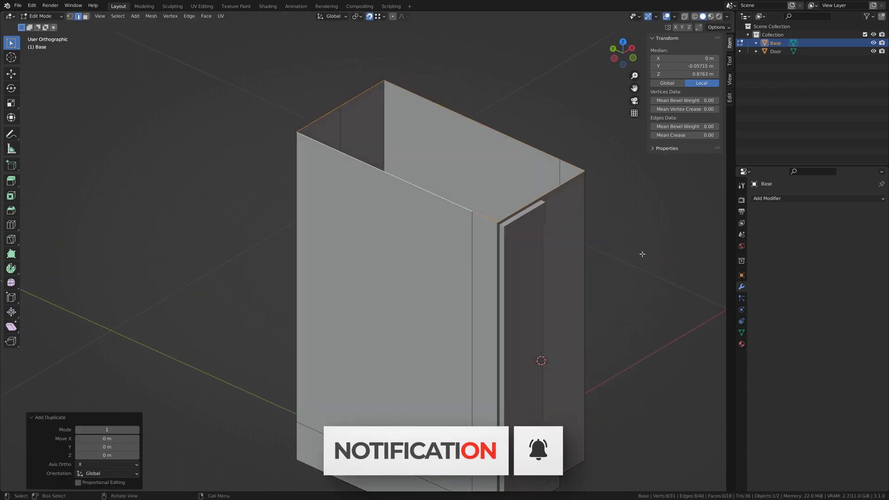
pyautogui.press('p')
pyautogui.click(642, 254)
# Rename the separated top edge loop object as Counter top.
pyautogui.press('Tab')
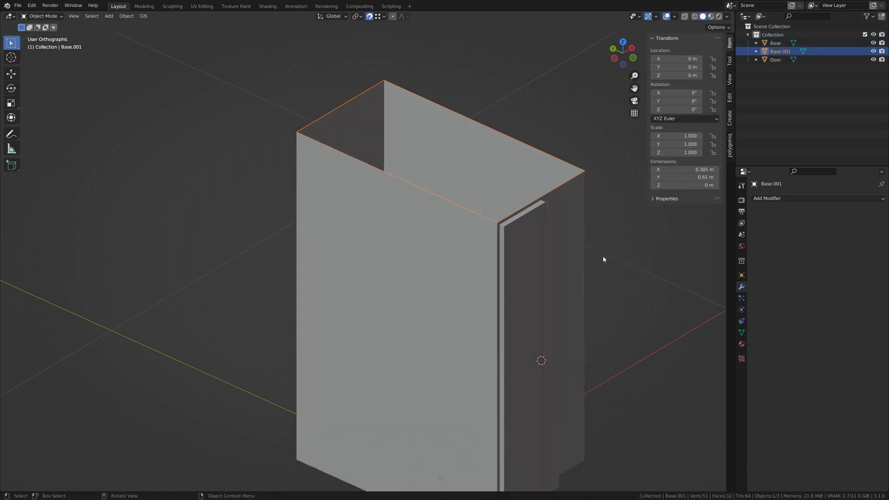
pyautogui.press('F2')
pyautogui.write('Counter top')
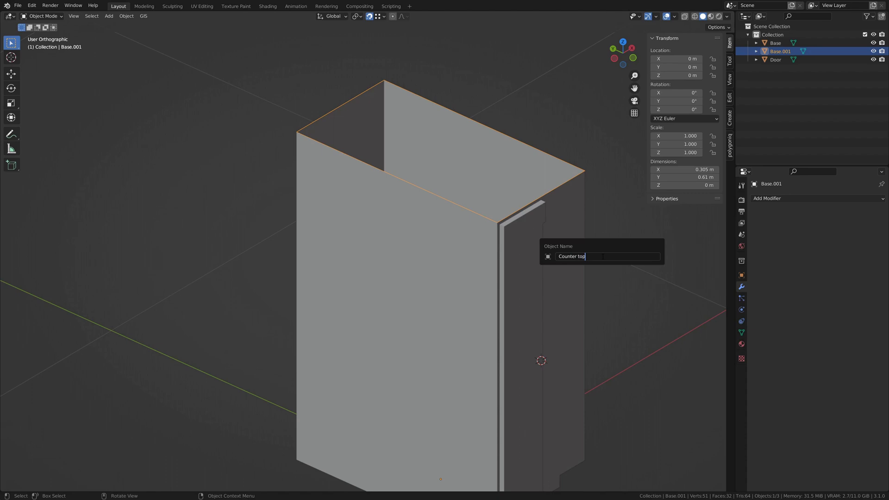
pyautogui.press('Return')
# Move the front edges of Counter top -0.0381 m along Y to create the overhang.
pyautogui.press('Tab')
pyautogui.keyDown('shift'); pyautogui.click(545, 192); pyautogui.keyUp('shift')
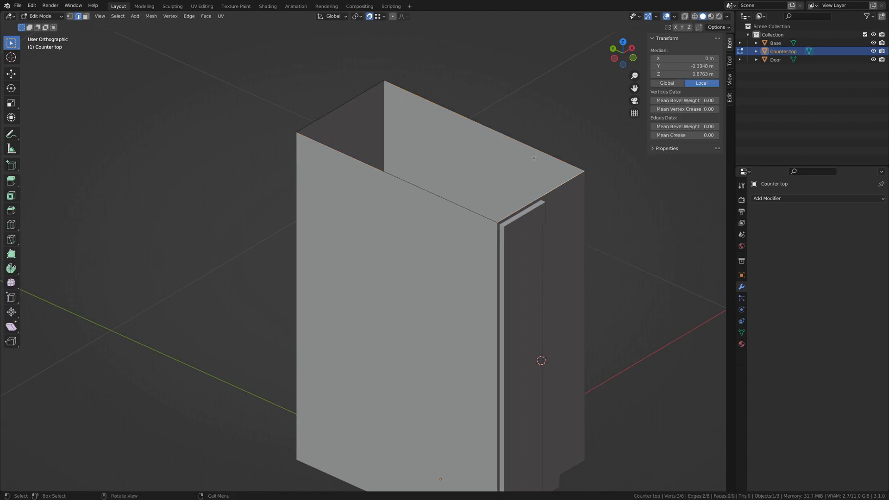
pyautogui.write('gy')
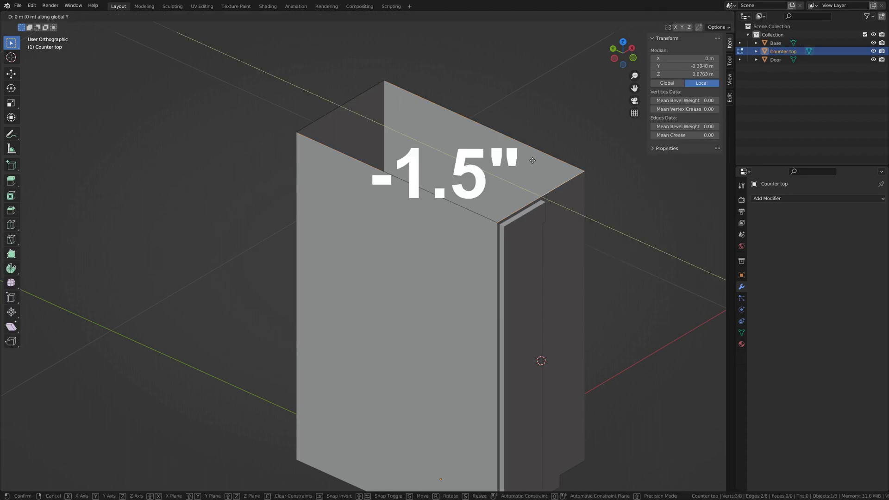
pyautogui.write('-.0')
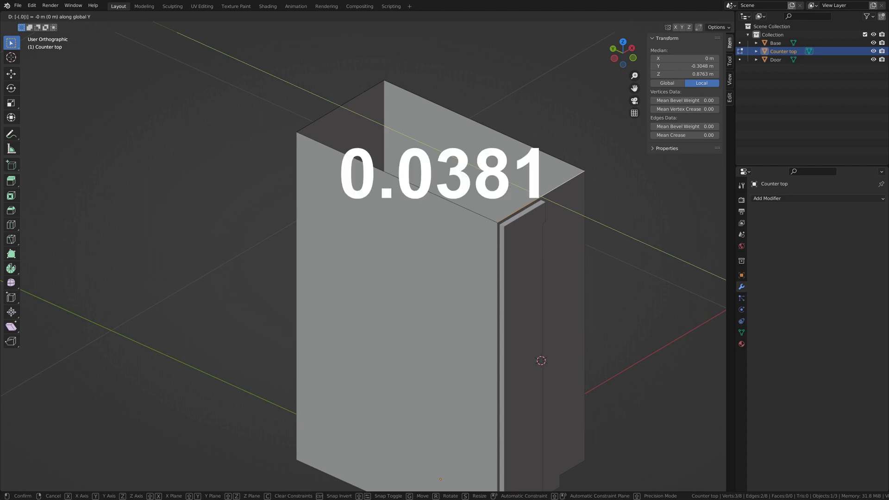
pyautogui.write('381')
pyautogui.press('Return')
# Fill the Counter top outline with a face and extrude it upward 0.0381 m.
pyautogui.write('a')
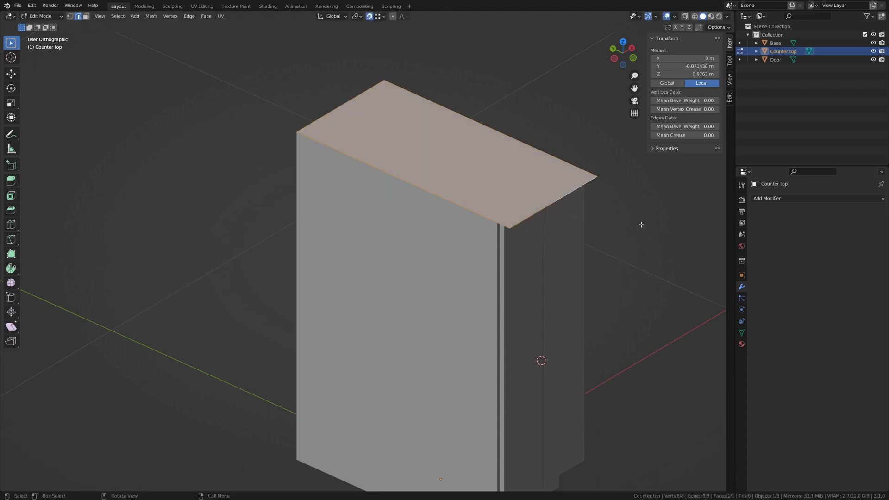
pyautogui.write('e.0381')
pyautogui.press('Return')
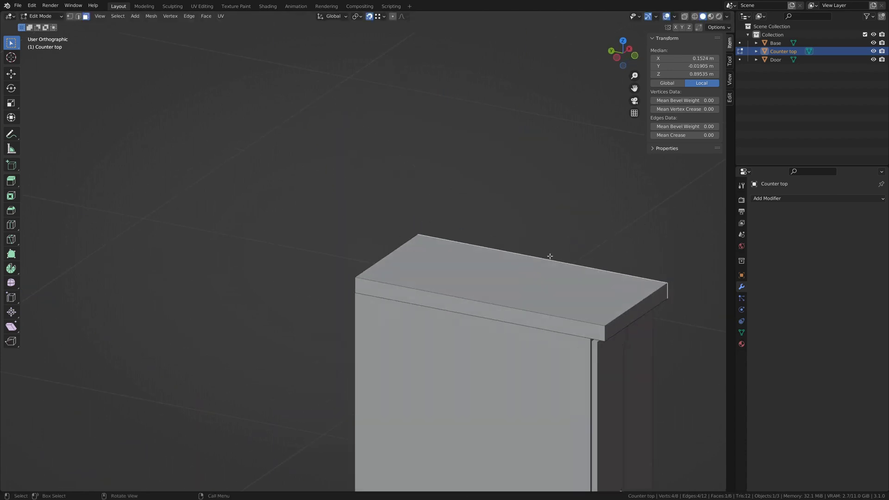
# Delete the two opposite side faces of Counter top, leaving its ends open.
pyautogui.keyDown('shift'); pyautogui.click(518, 318); pyautogui.keyUp('shift')
pyautogui.keyDown('shift'); pyautogui.moveTo(601, 333); pyautogui.dragTo(500, 218, button='middle'); pyautogui.keyUp('shift')
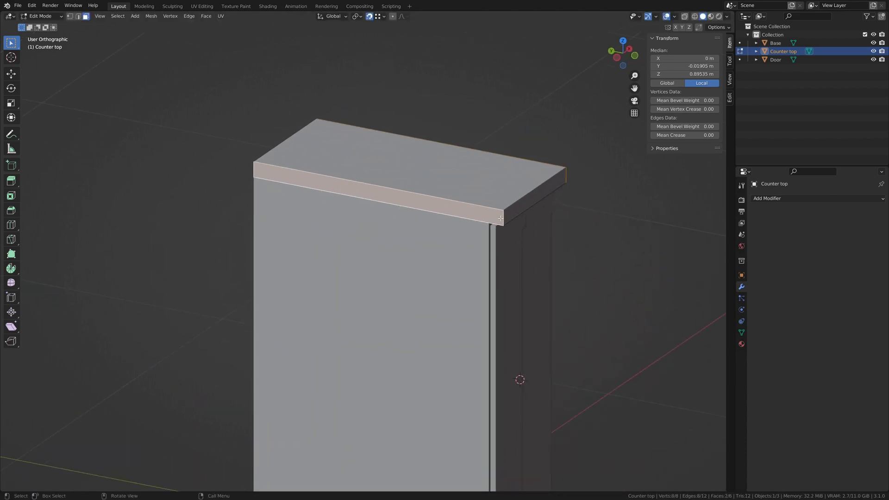
pyautogui.press('x')
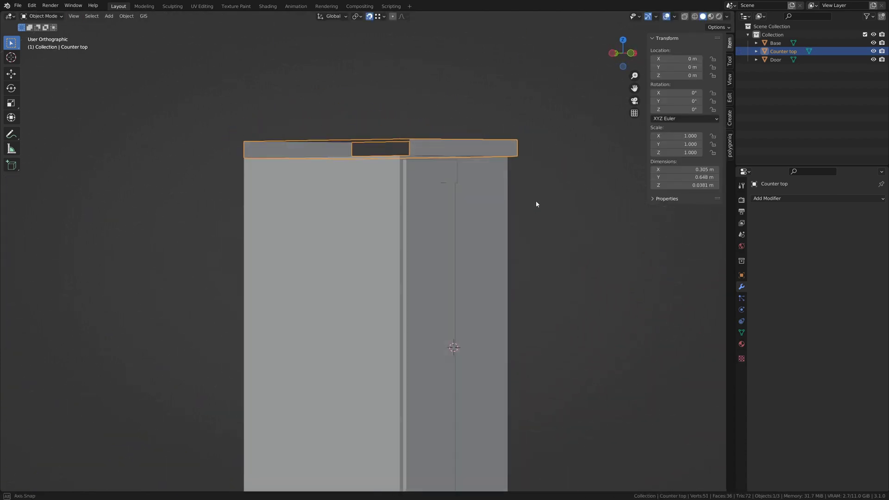
# Add a Bevel modifier to Counter top with an amount of 0.002 m and 2 segments.
pyautogui.click(773, 199)
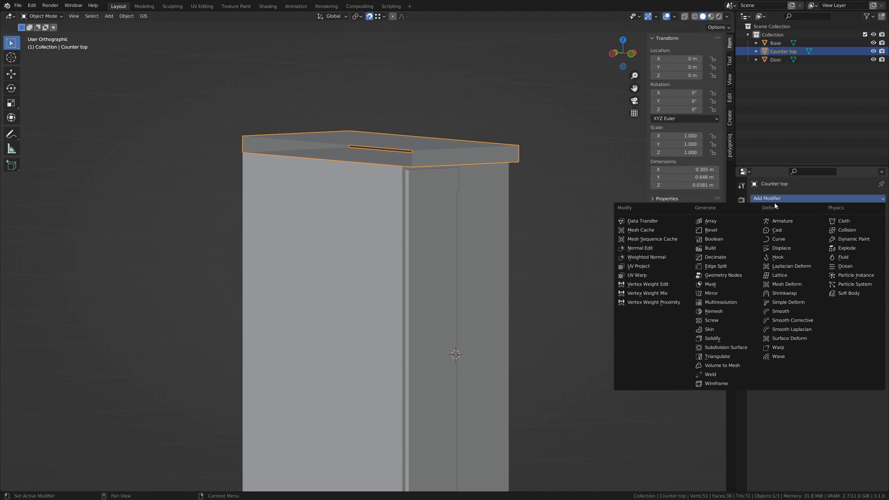
pyautogui.click(728, 230)
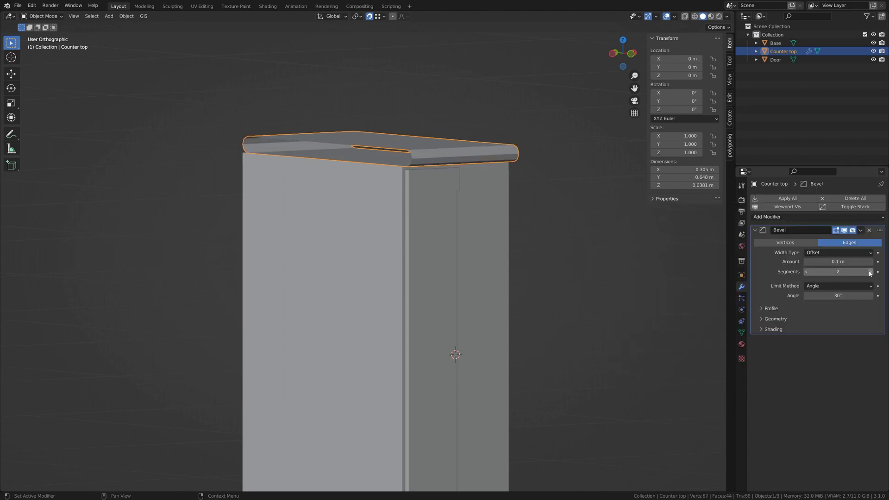
pyautogui.click(837, 262)
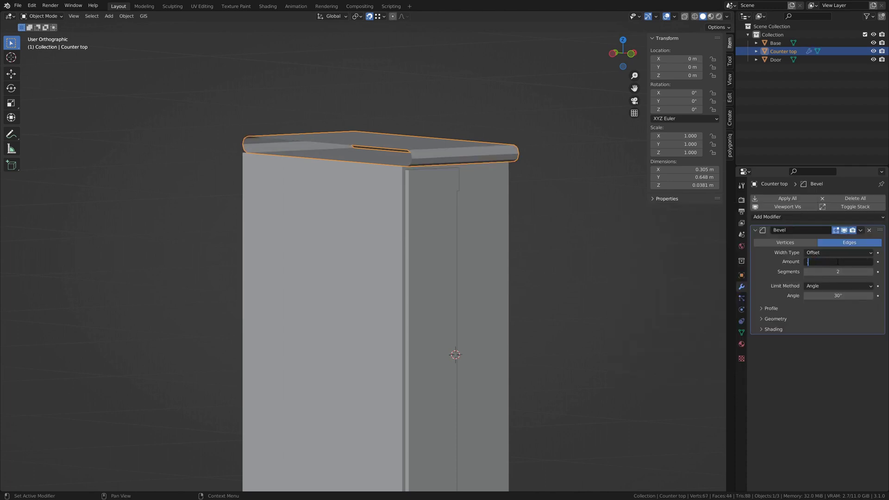
pyautogui.press('Return')
# Set the bevel's limit method to None and its outer miter to Arc.
pyautogui.click(839, 285)
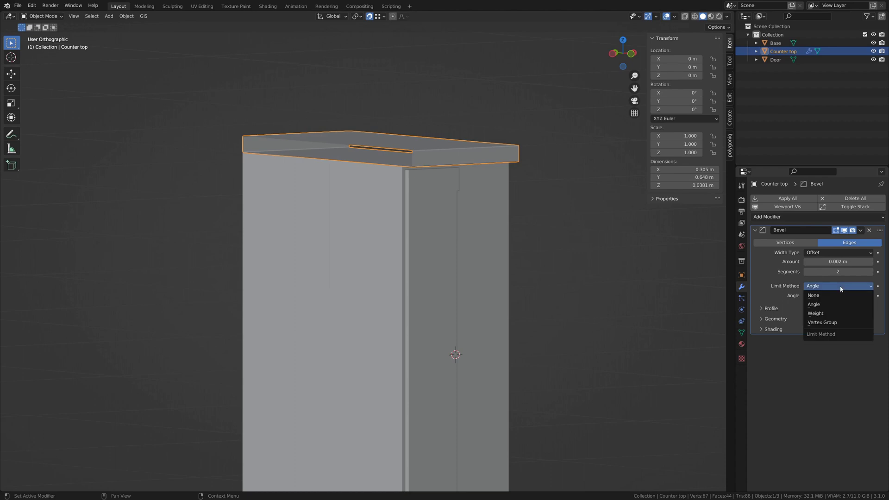
pyautogui.click(836, 297)
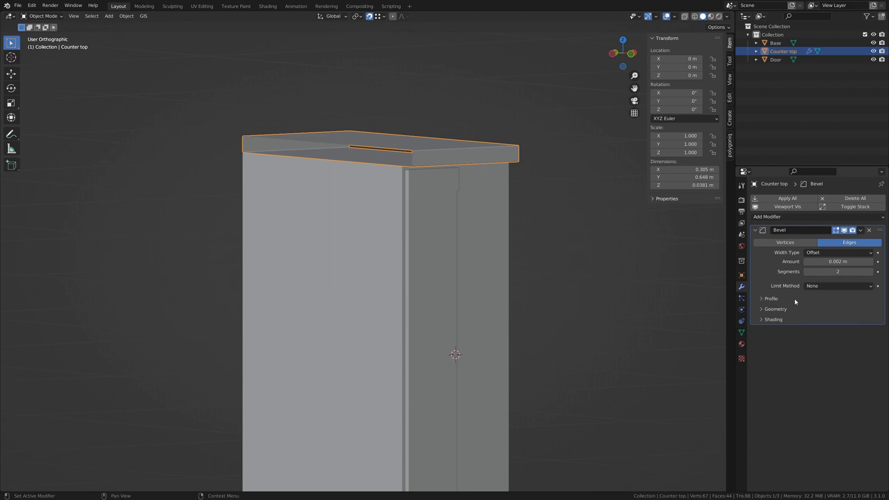
pyautogui.click(761, 309)
pyautogui.click(833, 321)
pyautogui.click(820, 350)
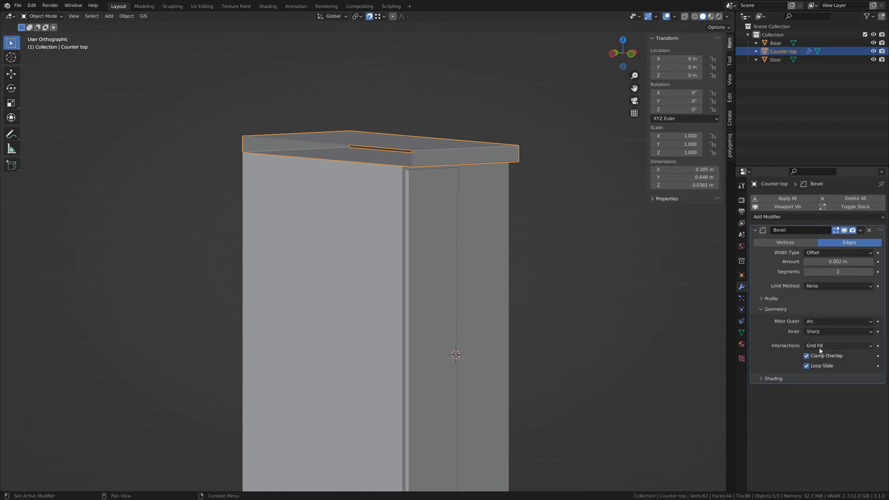
# Add a level 2 Subdivision modifier to Counter top and copy its modifiers to Base and Door.
pyautogui.hotkey('ctrl', '2')
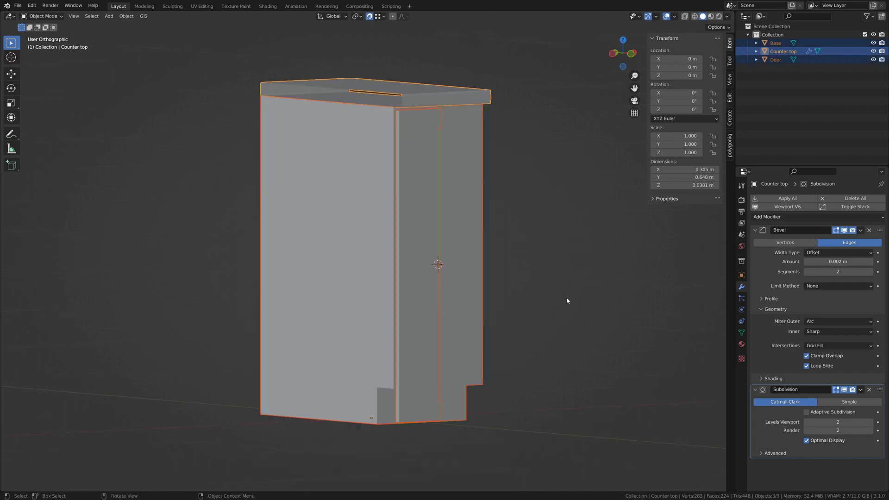
pyautogui.hotkey('ctrl', 'l')
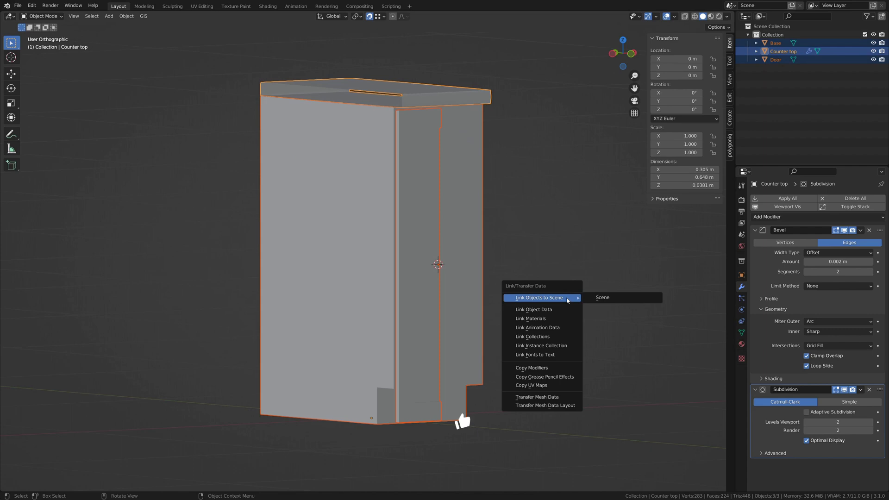
pyautogui.click(565, 368)
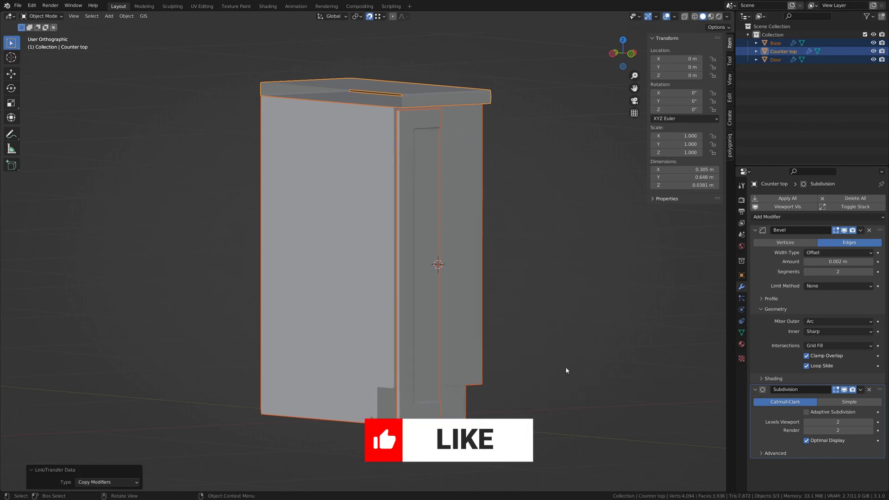
# Add a Mirror modifier on the X axis with clipping to Door and place it first in the modifier stack.
pyautogui.click(430, 177)
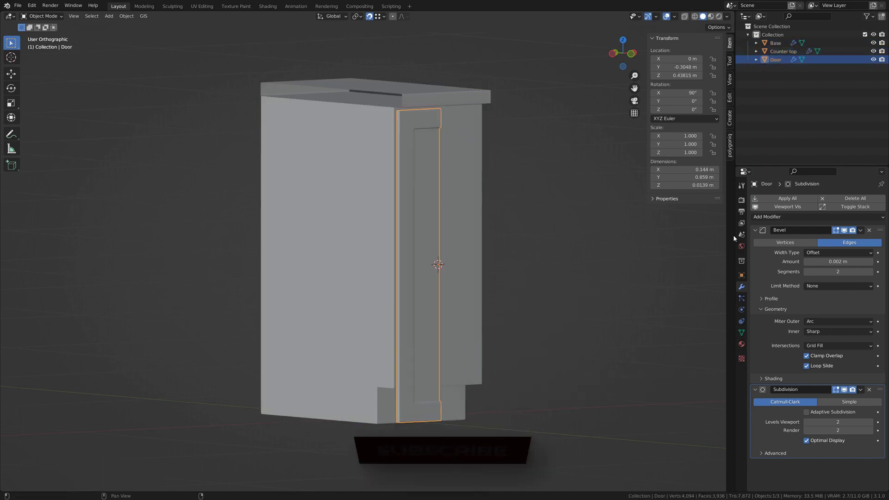
pyautogui.click(762, 217)
pyautogui.click(730, 311)
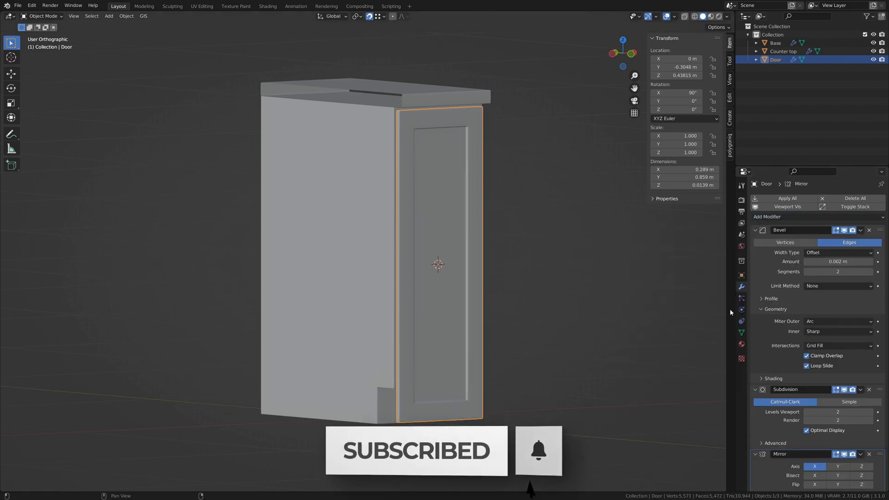
pyautogui.moveTo(879, 454); pyautogui.dragTo(856, 220)
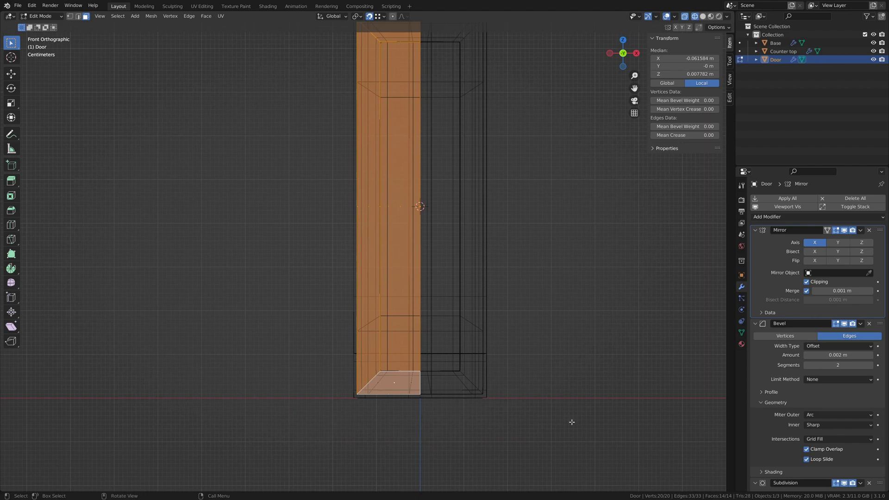
# Raise the whole door mesh along Z above the toe kick and lower its upper frame to leave room for a drawer front.
pyautogui.press('g')
pyautogui.press('z')
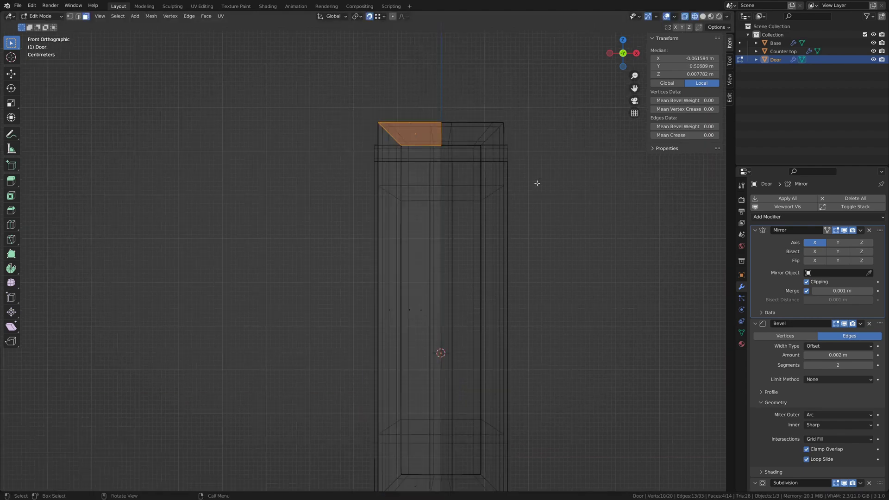
pyautogui.press('g')
pyautogui.press('z')
pyautogui.click(551, 259)
# Duplicate the door mesh upward along Z and shorten the copy into a drawer front above the door.
pyautogui.press('a')
pyautogui.hotkey('shift', 'd')
pyautogui.press('z')
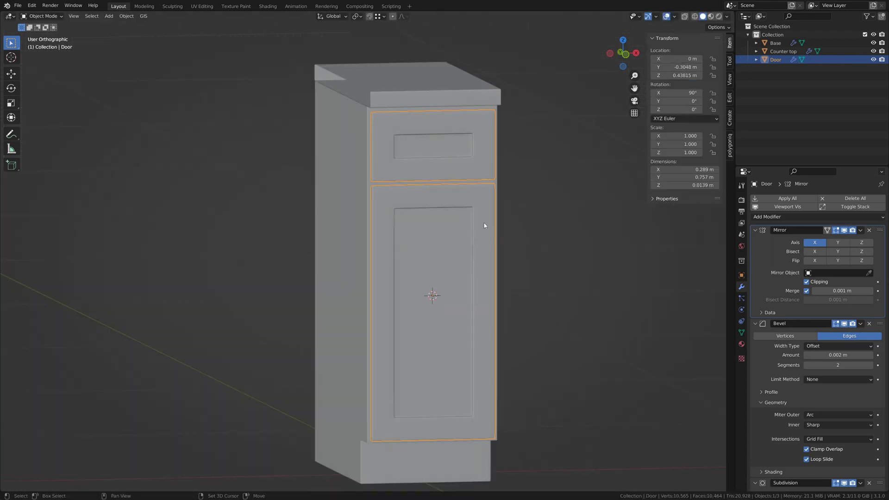
# Add a mesh circle with 12 vertices and a radius of 0.08 m on the door frame's upper corner.
pyautogui.hotkey('shift', 'a')
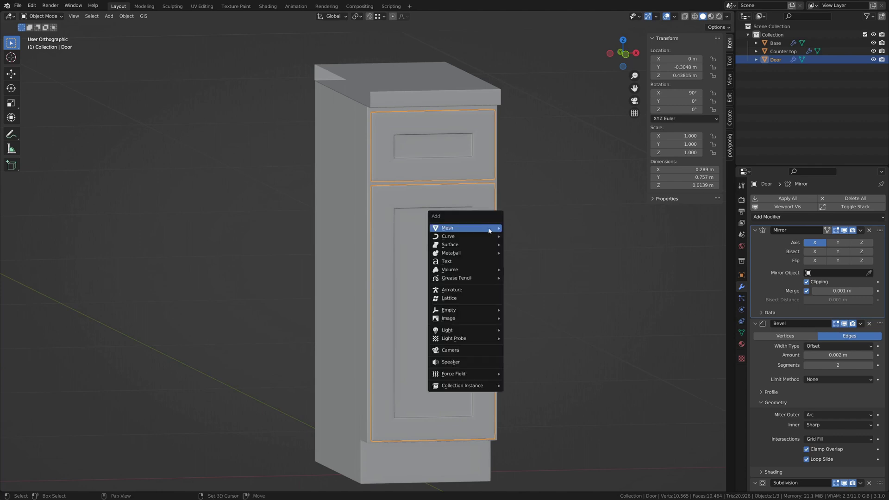
pyautogui.moveTo(493, 229)
pyautogui.click(535, 246)
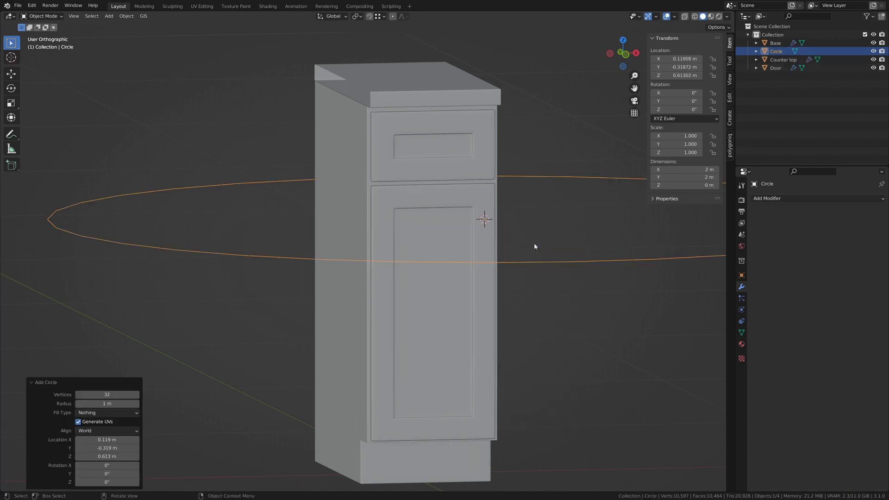
pyautogui.write('12')
pyautogui.press('Return')
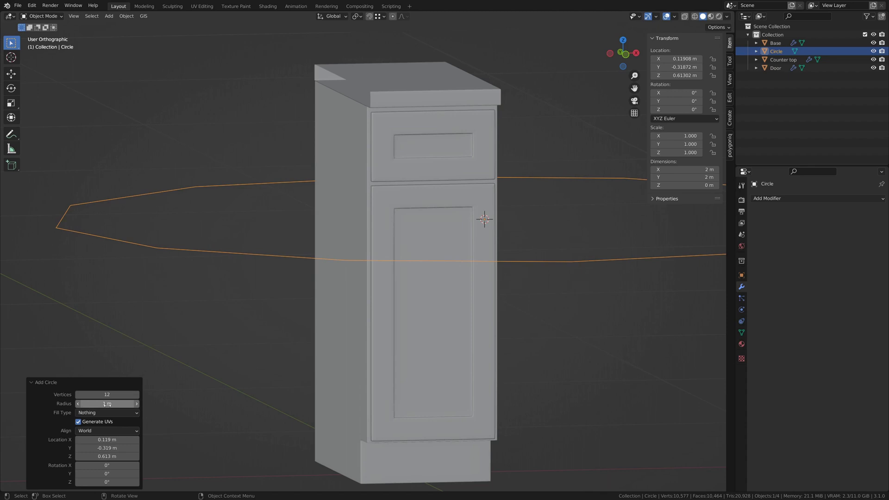
pyautogui.click(112, 403)
pyautogui.write('.08')
pyautogui.press('Return')
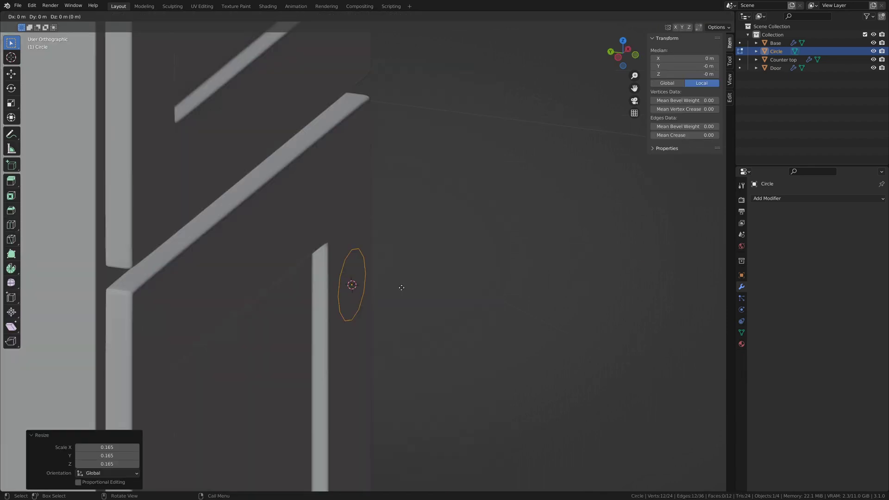
# Extrude the circle about 0.005 m outward along Y and extrude its front rim inward to form the knob's base plate.
pyautogui.press('y')
pyautogui.click(413, 288)
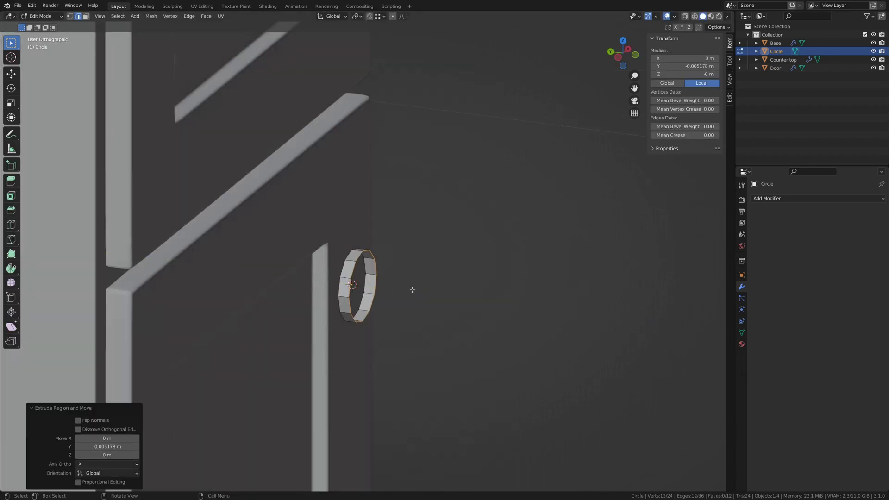
pyautogui.press('e')
pyautogui.press('s')
pyautogui.click(423, 287)
# Extrude the inner rim about 0.009 m outward along Y to form the knob's stem.
pyautogui.press('e')
pyautogui.press('y')
pyautogui.click(435, 297)
pyautogui.moveTo(435, 298); pyautogui.dragTo(444, 295, button='middle')
# Extrude the stem's front rim in place and scale it outward by about 2.2 to flare into the knob's head.
pyautogui.press('e')
pyautogui.press('y')
pyautogui.rightClick(446, 290)
pyautogui.press('s')
pyautogui.click(506, 287)
# Extrude the flared rim about 0.012 m outward along Y and extrude its front rim inward at about 0.62 scale.
pyautogui.press('e')
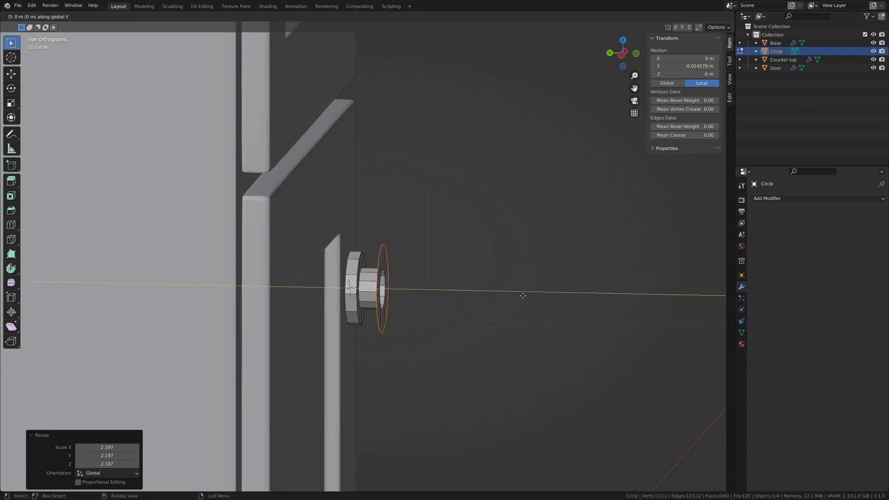
pyautogui.click(549, 293)
pyautogui.press('s')
pyautogui.click(497, 288)
pyautogui.moveTo(497, 288); pyautogui.dragTo(492, 291, button='middle')
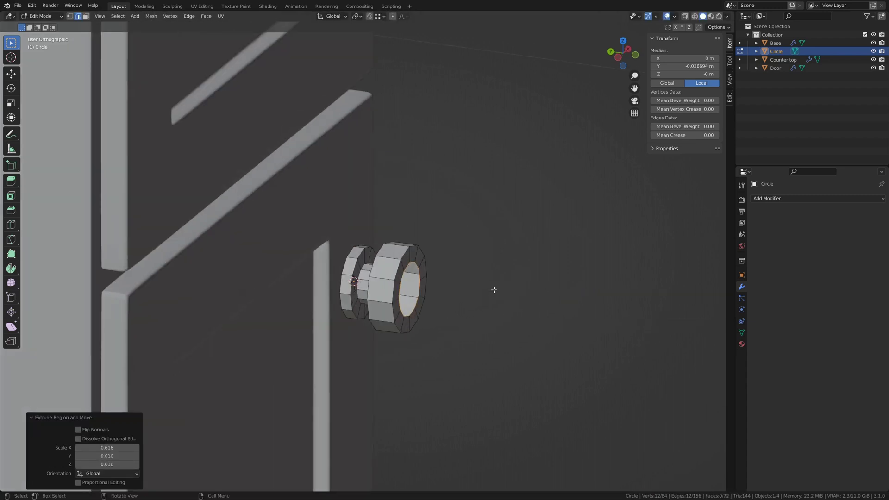
# Extrude the head's front rim about 0.005 m outward along Y, narrow it at about 0.57 scale, and merge the last rim to close the tip.
pyautogui.press('e')
pyautogui.click(500, 293)
pyautogui.press('s')
pyautogui.click(577, 291)
pyautogui.press('e')
pyautogui.rightClick(509, 293)
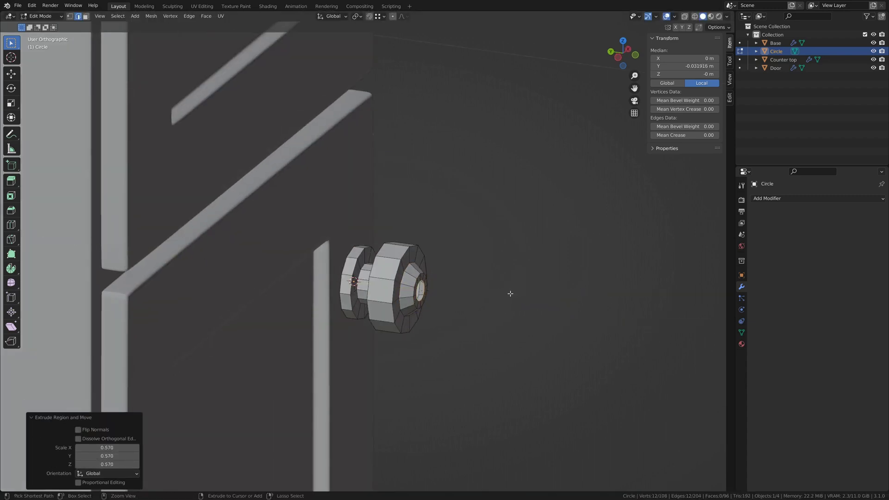
pyautogui.press('m')
pyautogui.click(510, 292)
# Apply a level 2 Subdivision modifier to the knob.
pyautogui.press('Tab')
pyautogui.scroll(1, 419, 291)
pyautogui.hotkey('ctrl', '2')
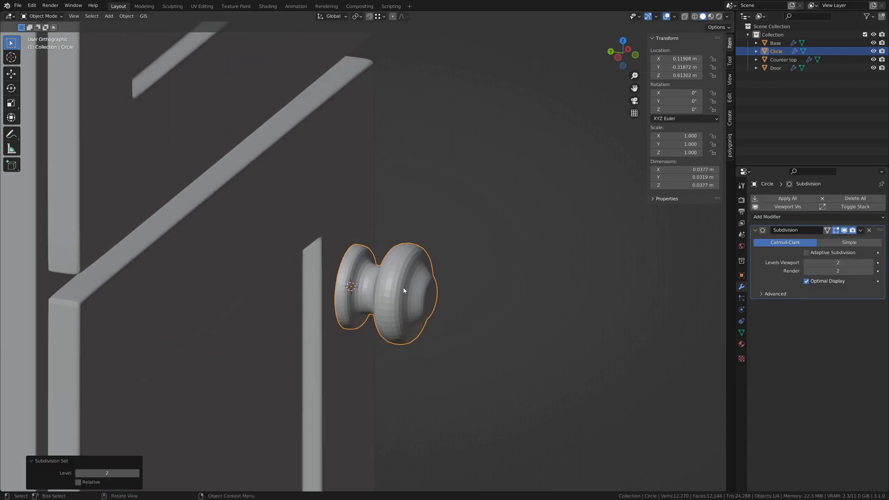
# Bevel the edge loops around the knob's base plate rim and the front of its head to tighten the smoothed shape.
pyautogui.scroll(3, 404, 291)
pyautogui.press('Tab')
pyautogui.keyDown('alt'); pyautogui.click(335, 331); pyautogui.keyUp('alt')
pyautogui.hotkey('ctrl', 'b')
pyautogui.click(610, 299)
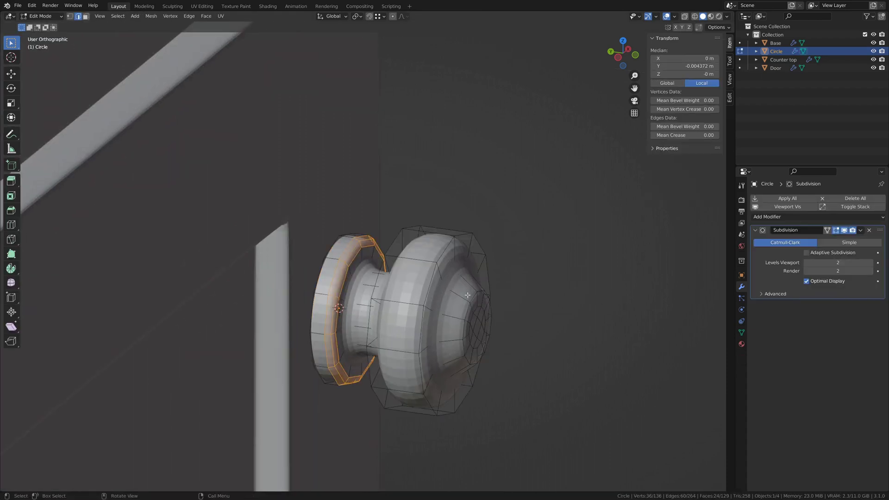
pyautogui.click(527, 309)
pyautogui.keyDown('alt'); pyautogui.click(444, 312); pyautogui.keyUp('alt')
pyautogui.hotkey('ctrl', 'b')
pyautogui.click(537, 309)
pyautogui.press('Tab')
# Duplicate the top edge loop of the cabinet base and separate it into its own object.
pyautogui.scroll(-6, 517, 304)
pyautogui.scroll(-8, 516, 301)
pyautogui.moveTo(449, 231)
pyautogui.mouseDown(button='middle')
pyautogui.moveTo(432, 206)
pyautogui.moveTo(432, 224)
pyautogui.mouseUp(button='middle')
pyautogui.click(389, 253)
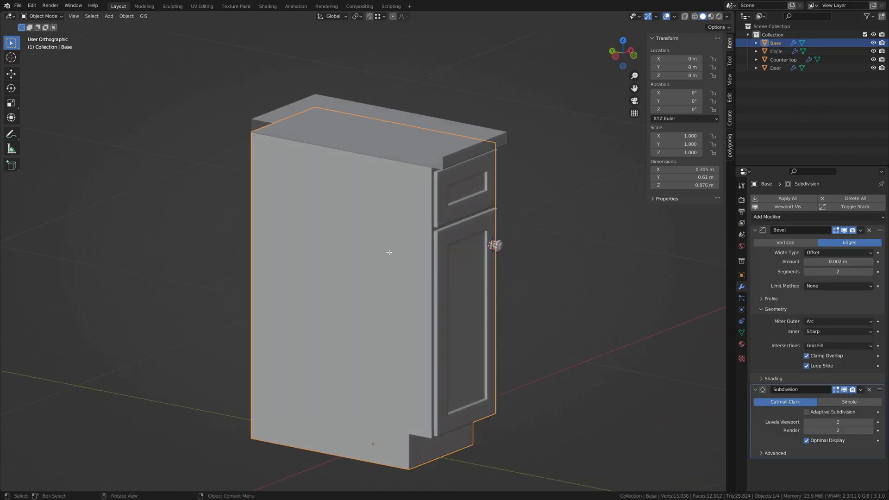
pyautogui.press('Tab')
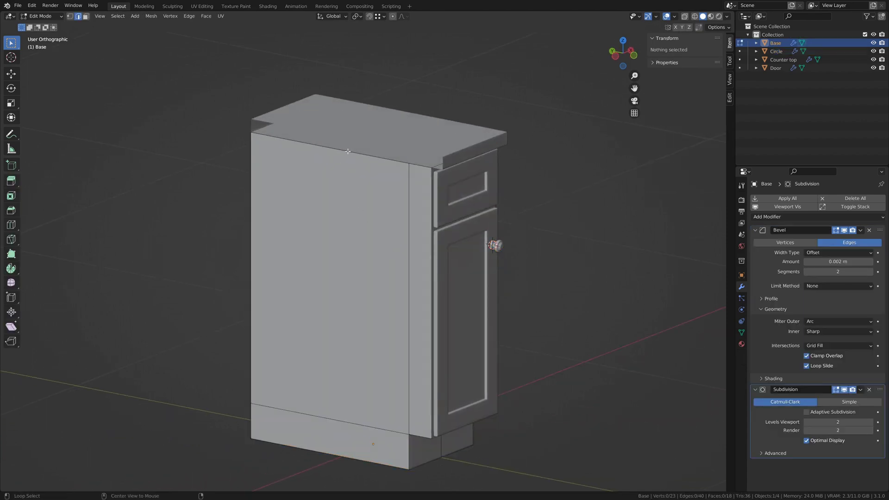
pyautogui.keyDown('alt'); pyautogui.click(347, 154); pyautogui.keyUp('alt')
pyautogui.keyDown('shift'); pyautogui.moveTo(424, 127); pyautogui.dragTo(435, 170, button='middle'); pyautogui.keyUp('shift')
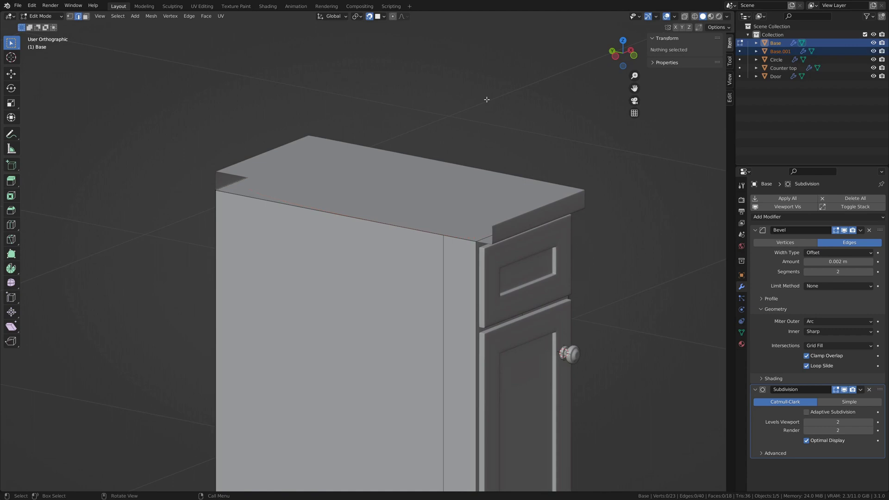
pyautogui.press('Tab')
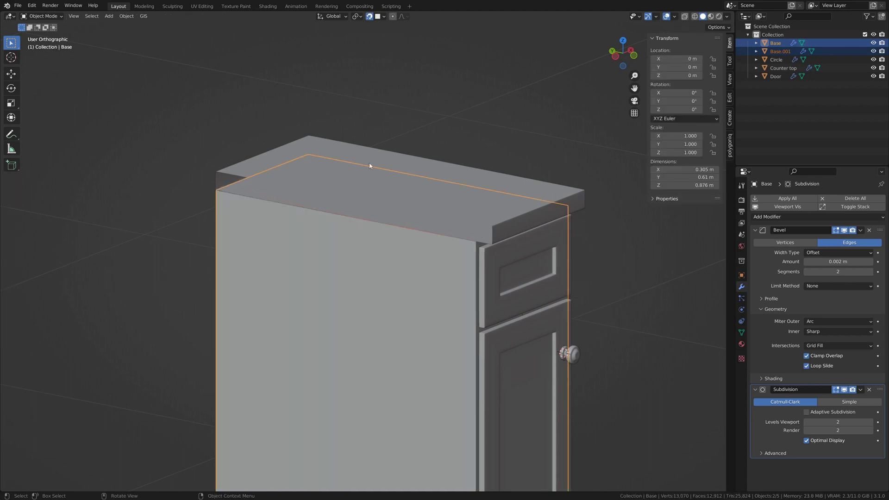
# Move the separated top outline 0.4572 m up along Z, above the countertop.
pyautogui.click(328, 215)
pyautogui.press('g')
pyautogui.press('z')
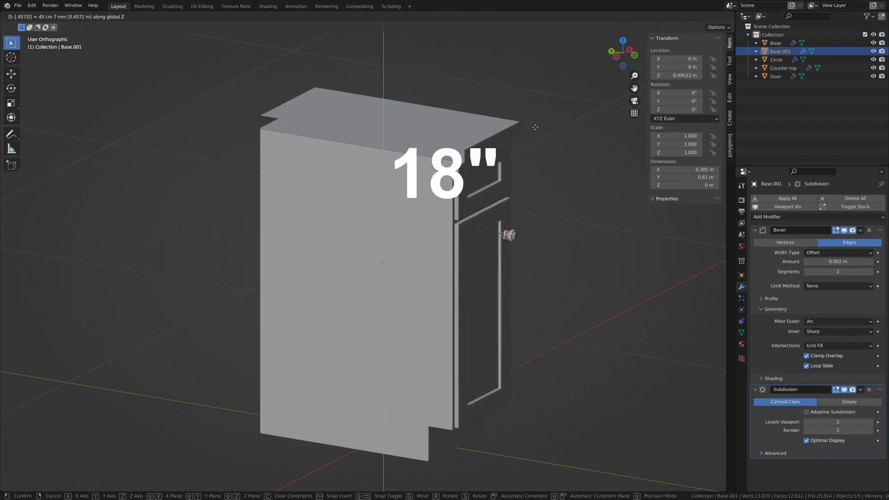
pyautogui.press('Return')
pyautogui.scroll(-3, 530, 126)
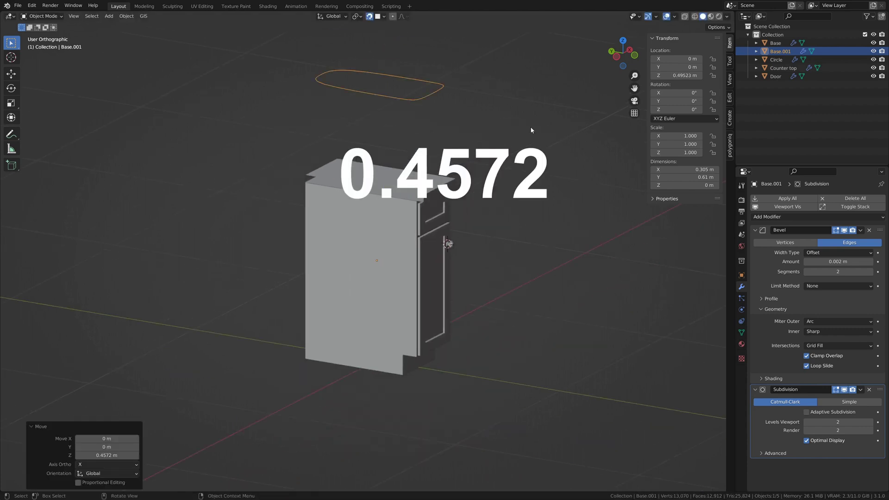
# Fill the raised outline with a face and extrude it 0.762 m upward to form the upper cabinet.
pyautogui.press('Tab')
pyautogui.scroll(3, 408, 139)
pyautogui.press('f')
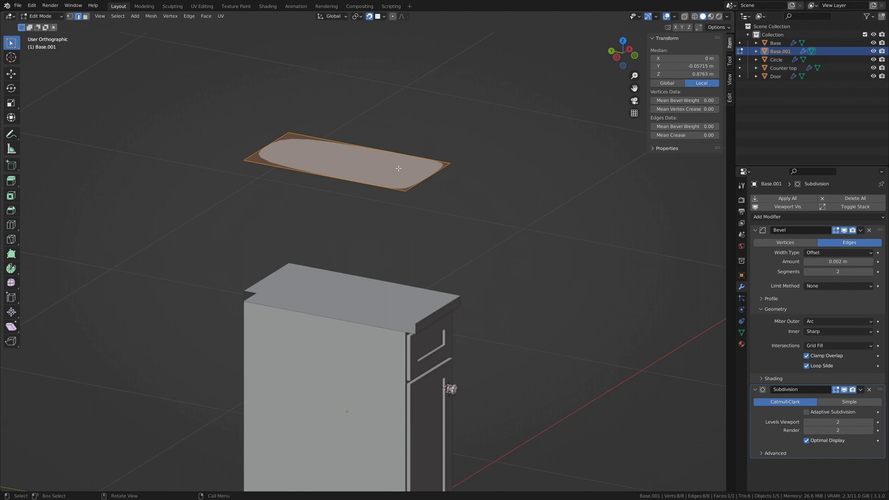
pyautogui.write('e')
pyautogui.write('0.762')
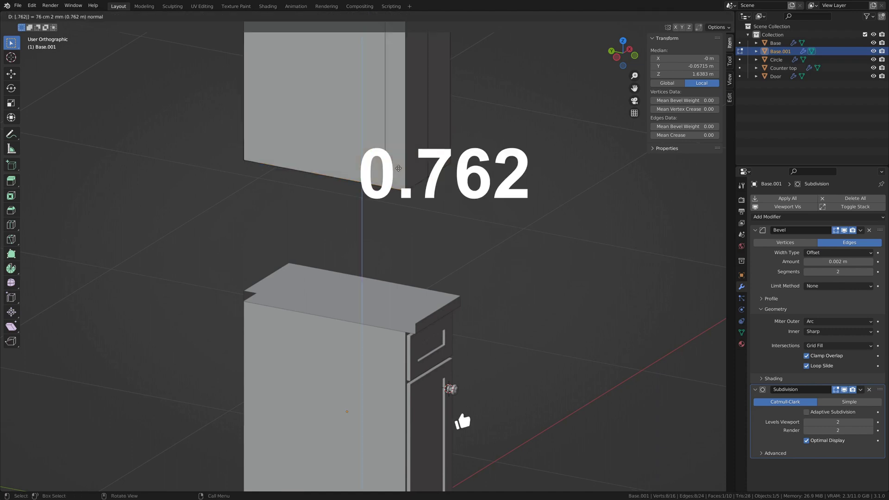
pyautogui.press('Return')
# Dissolve the extra vertical edges on the sides, front and back of the upper cabinet to leave a plain box.
pyautogui.keyDown('shift'); pyautogui.moveTo(391, 80); pyautogui.dragTo(391, 243, button='middle'); pyautogui.keyUp('shift')
pyautogui.click(391, 243)
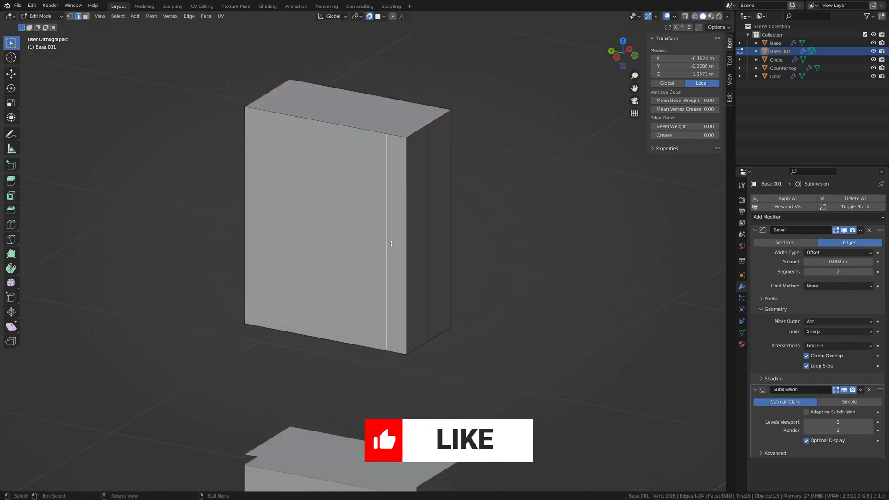
pyautogui.keyDown('shift'); pyautogui.click(432, 235); pyautogui.keyUp('shift')
pyautogui.moveTo(481, 211); pyautogui.dragTo(361, 228, button='middle')
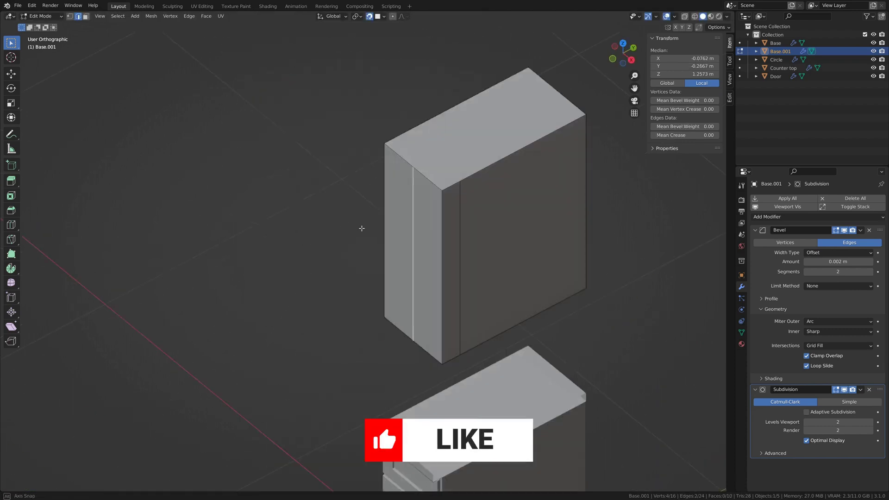
pyautogui.keyDown('shift'); pyautogui.click(462, 232); pyautogui.keyUp('shift')
pyautogui.moveTo(595, 237); pyautogui.dragTo(496, 237, button='middle')
pyautogui.keyDown('shift'); pyautogui.click(509, 246); pyautogui.keyUp('shift')
pyautogui.moveTo(389, 258); pyautogui.dragTo(590, 226, button='middle')
pyautogui.hotkey('ctrl', 'x')
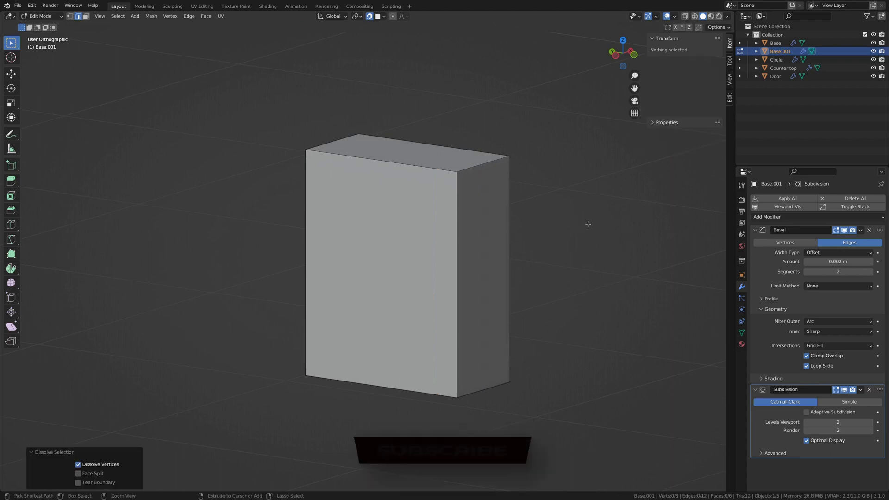
# Slide the upper cabinet's front face fully to the back and move it -1' along Y to set the depth to one foot.
pyautogui.press('3')
pyautogui.click(501, 319)
pyautogui.press('g')
pyautogui.press('g')
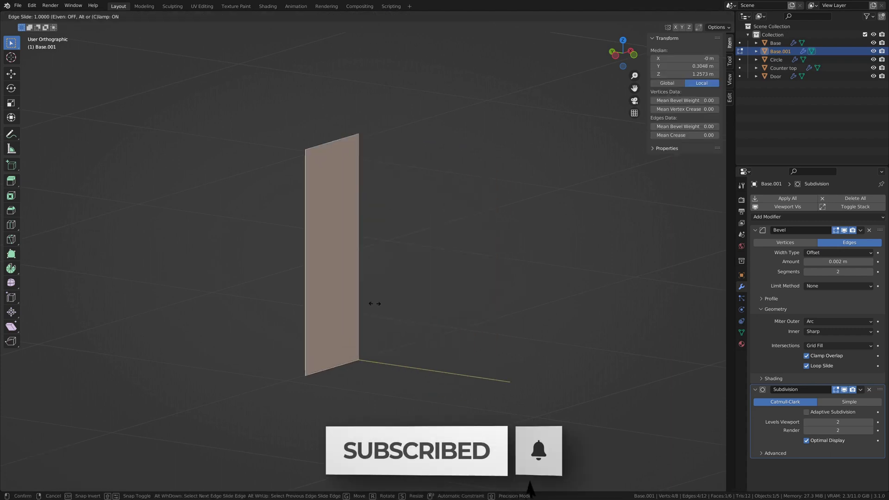
pyautogui.click(373, 303)
pyautogui.write('g')
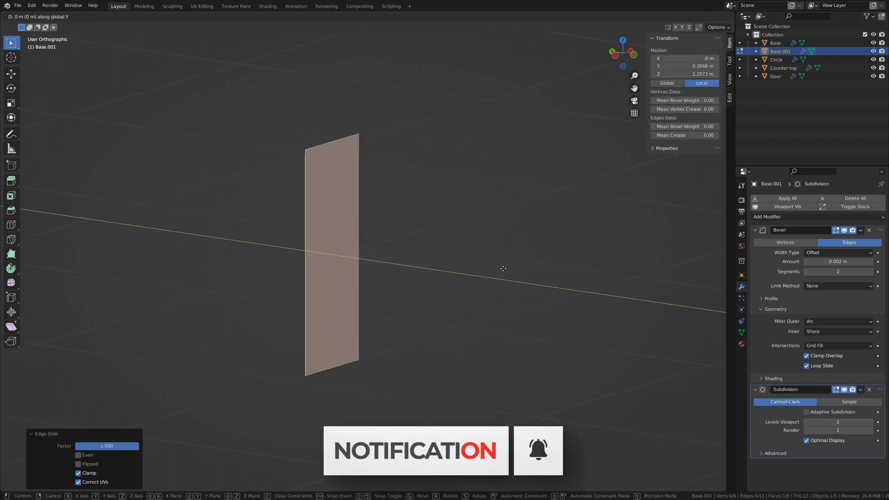
pyautogui.write("-1'")
pyautogui.press('Return')
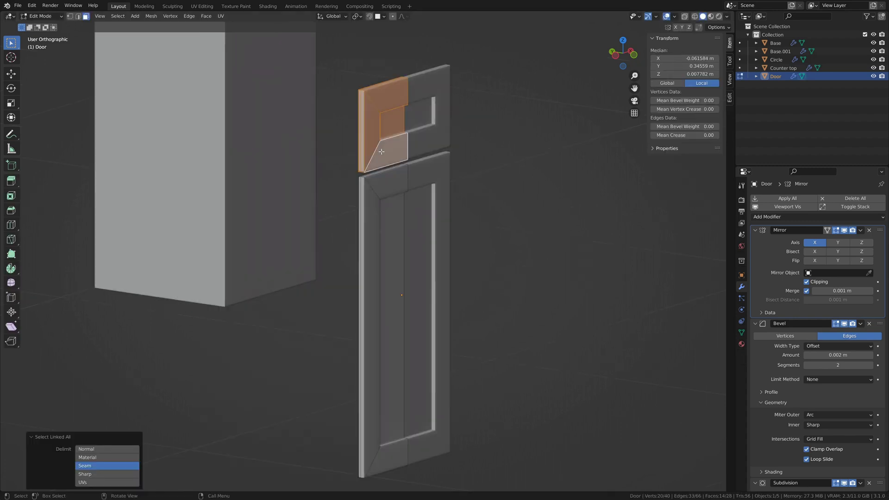
# Remove the drawer front from the raised door mesh and move the door about 0.305 m along Y against the upper cabinet's front.
pyautogui.press('h')
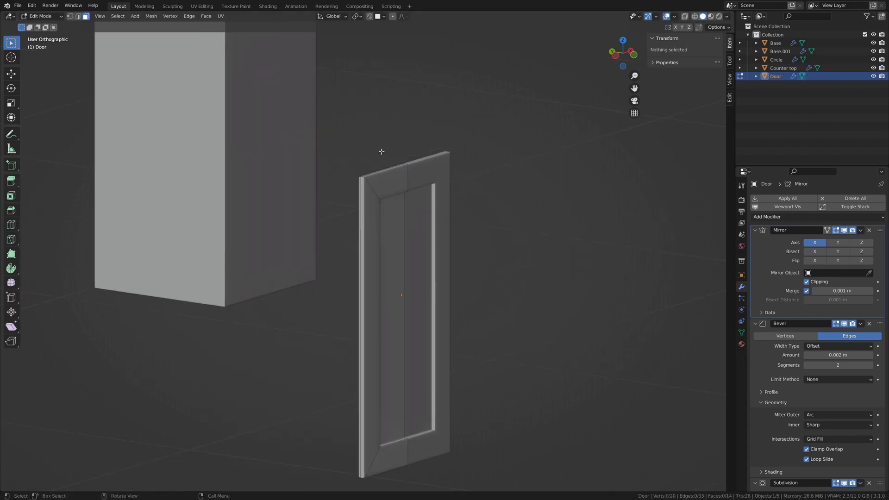
pyautogui.press('Tab')
pyautogui.press('g')
pyautogui.press('y')
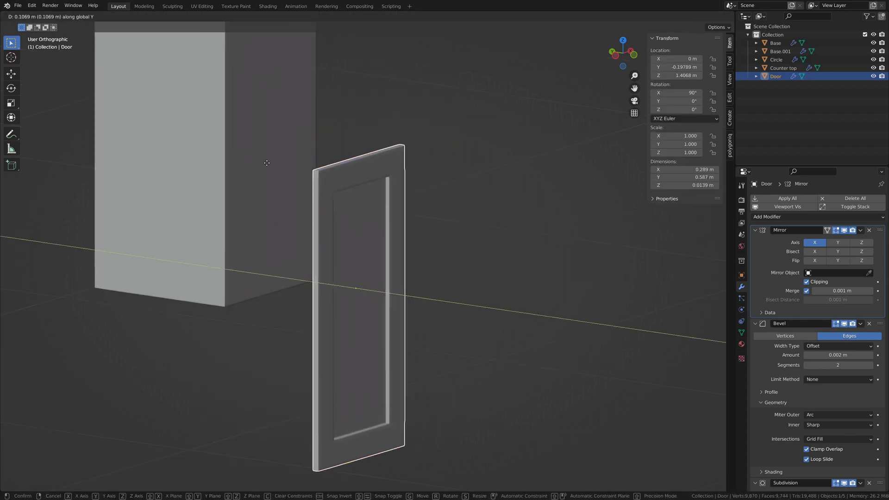
pyautogui.click(270, 164)
pyautogui.keyDown('shift'); pyautogui.moveTo(435, 166); pyautogui.dragTo(449, 241, button='middle'); pyautogui.keyUp('shift')
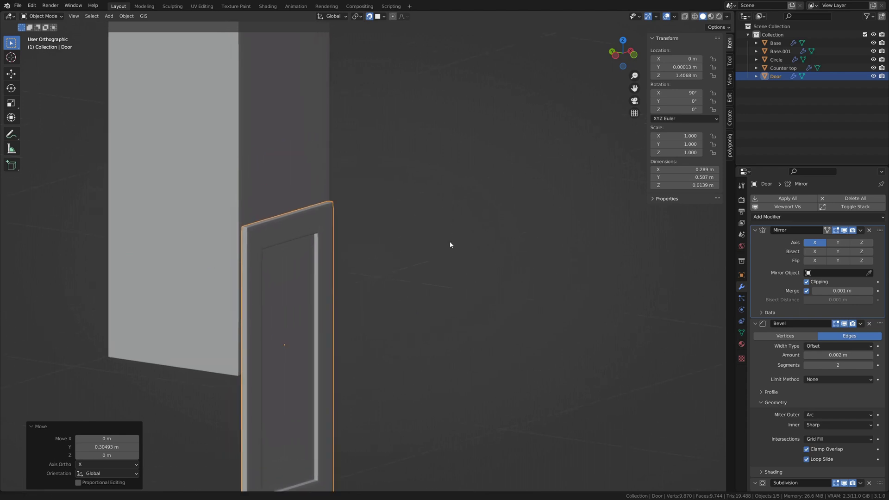
# In wireframe shading, raise the door's upper vertices along Z to extend the door toward the upper cabinet's top.
pyautogui.press('z')
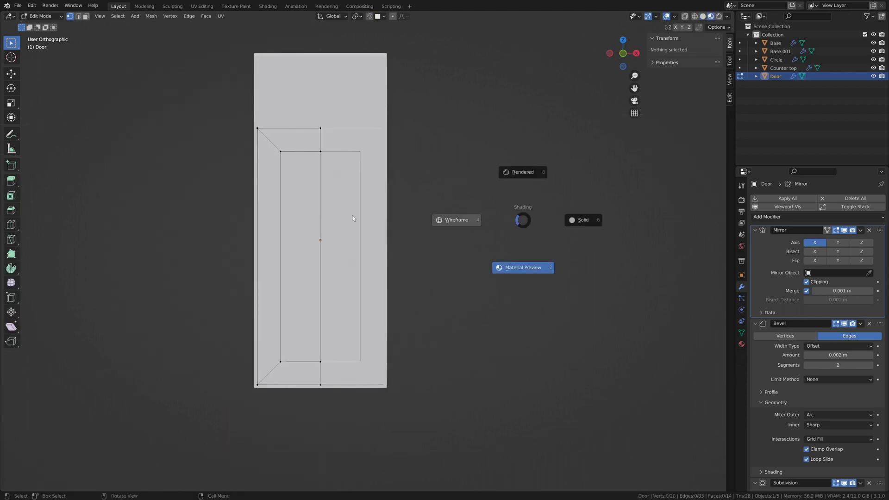
pyautogui.click(456, 221)
pyautogui.moveTo(236, 109); pyautogui.dragTo(352, 167)
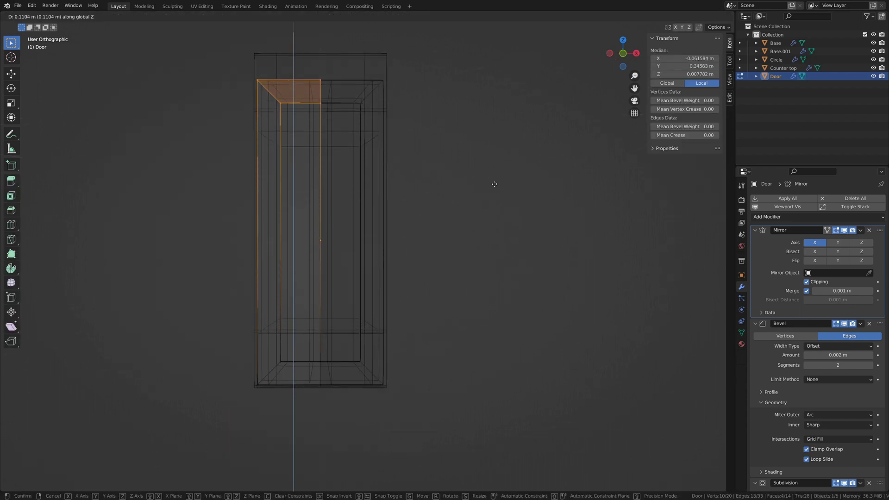
# Parent all cabinet parts, including the upper cabinet, doors, countertop and knobs, to the base cabinet object.
pyautogui.moveTo(239, 56); pyautogui.dragTo(486, 412)
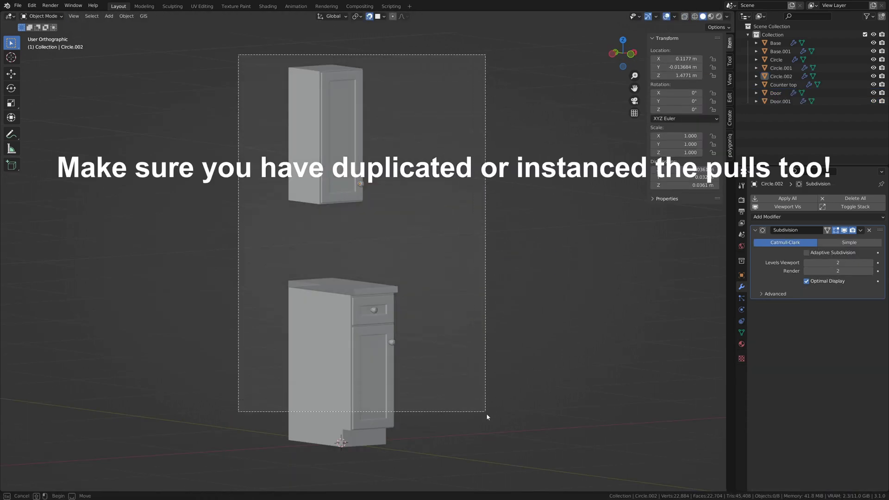
pyautogui.click(364, 362)
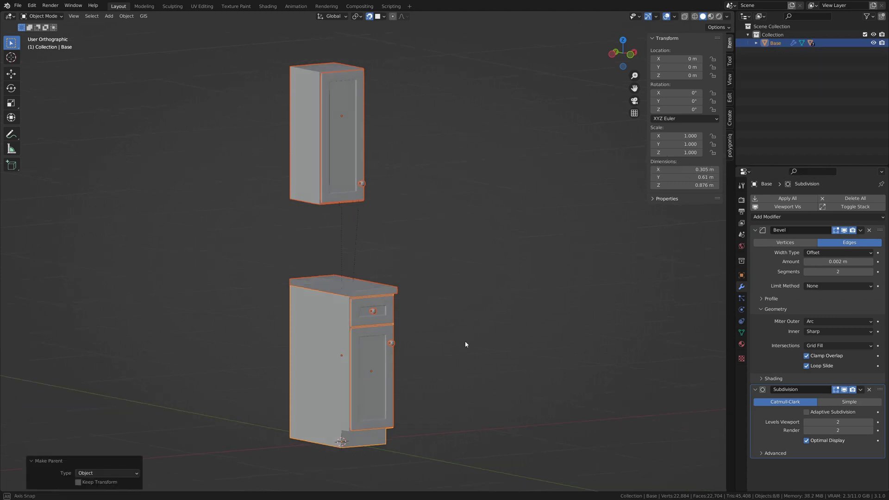
# Add a centred vertical loop cut around the body of the copied upper cabinet.
pyautogui.hotkey('ctrl', 'r')
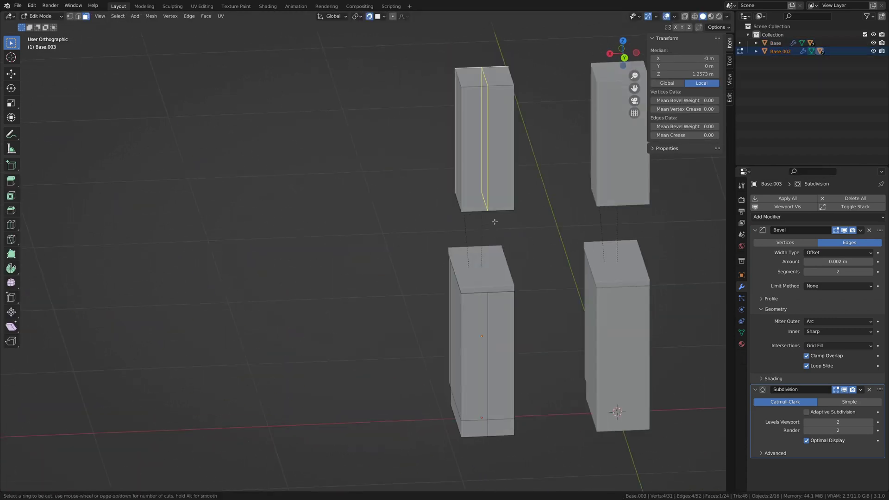
pyautogui.click(493, 220)
pyautogui.rightClick(494, 221)
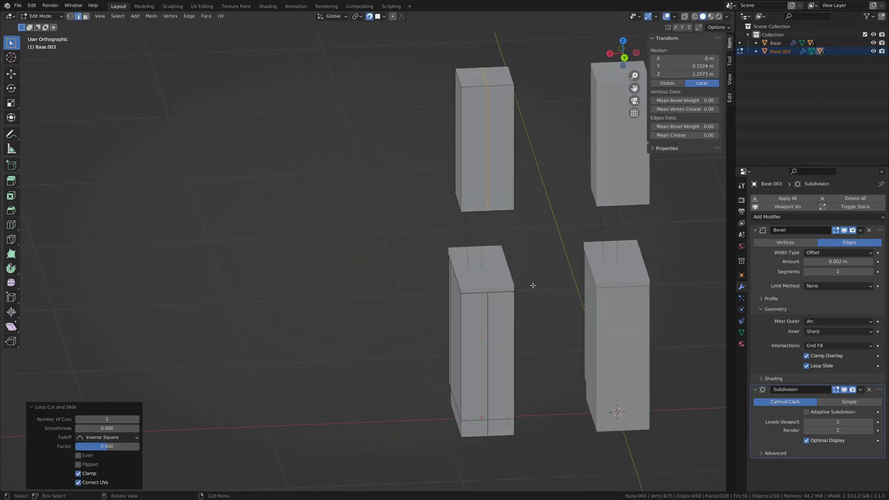
# Delete one lengthwise half of the copied upper and lower cabinet bodies, using wireframe shading to select the vertices.
pyautogui.press('z')
pyautogui.click(474, 286)
pyautogui.press('q')
pyautogui.click(512, 259)
pyautogui.press('1')
pyautogui.hotkey('alt', 'a')
pyautogui.moveTo(556, 55); pyautogui.dragTo(507, 415)
pyautogui.rightClick(568, 312)
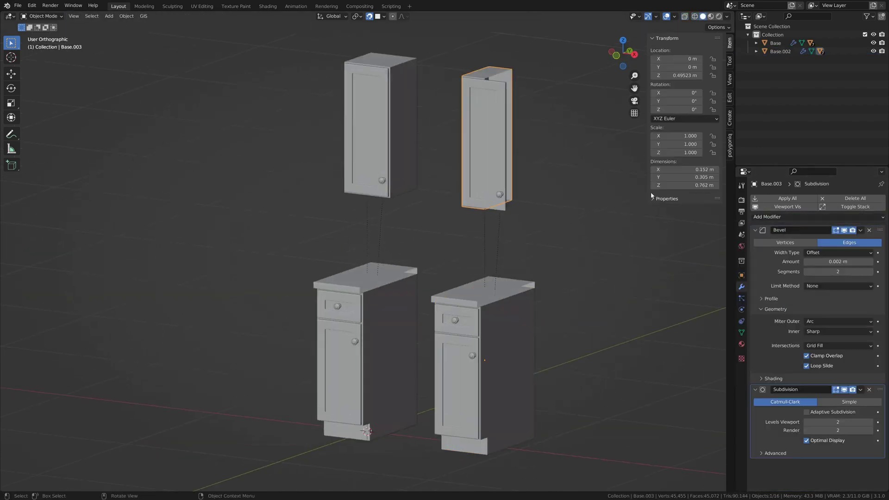
# Add a second Mirror modifier to the copied upper cabinet's door.
pyautogui.click(766, 217)
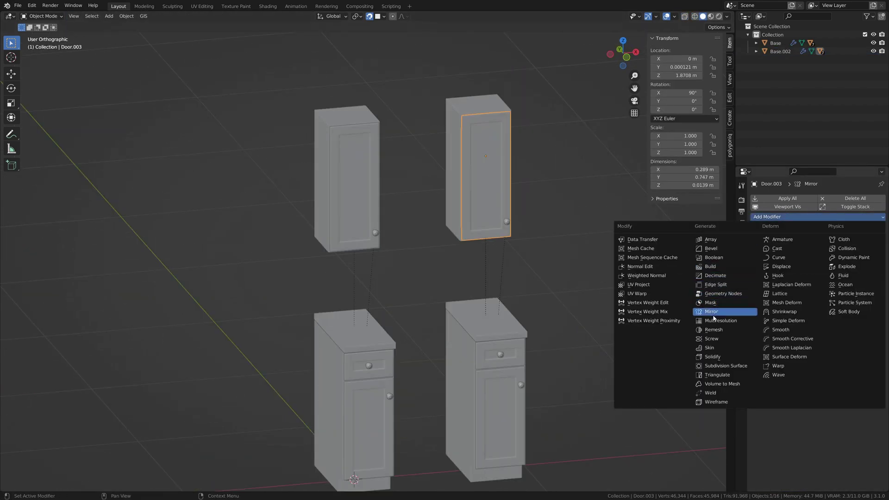
pyautogui.click(713, 312)
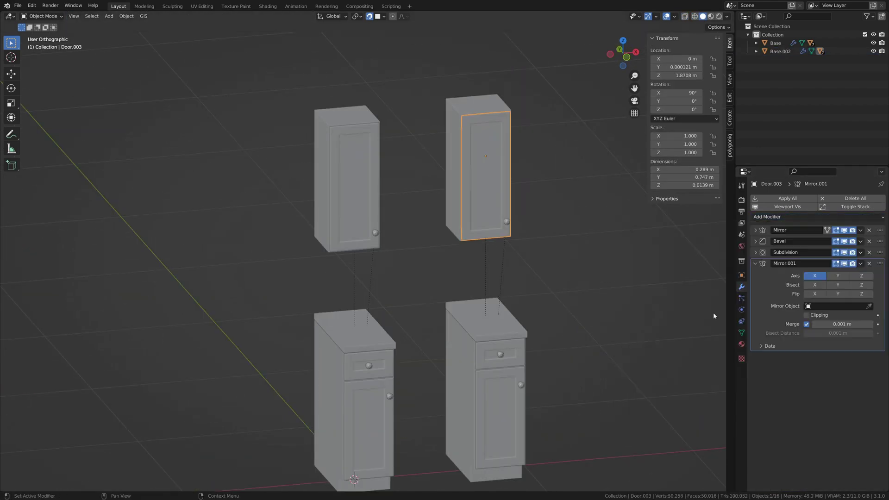
# Move the mirrored doors, drawer front and knobs of the wide cabinet -0.1524 m along X to form side-by-side pairs.
pyautogui.click(462, 100)
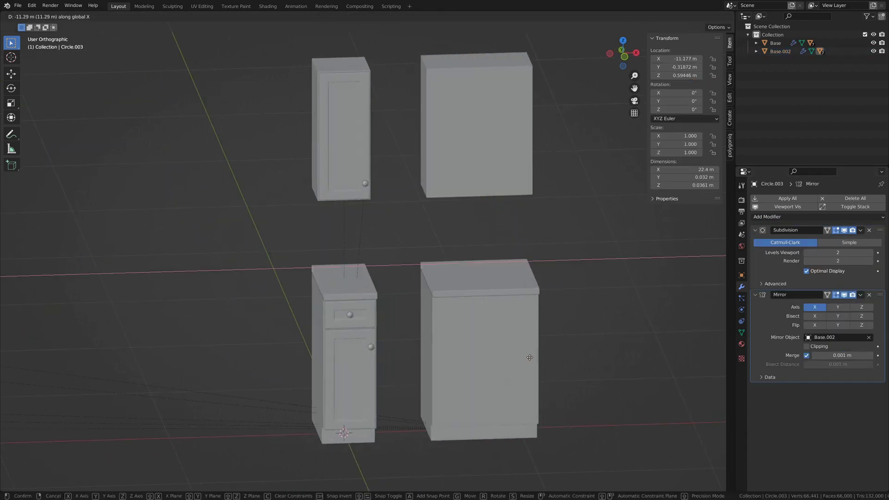
pyautogui.press('0')
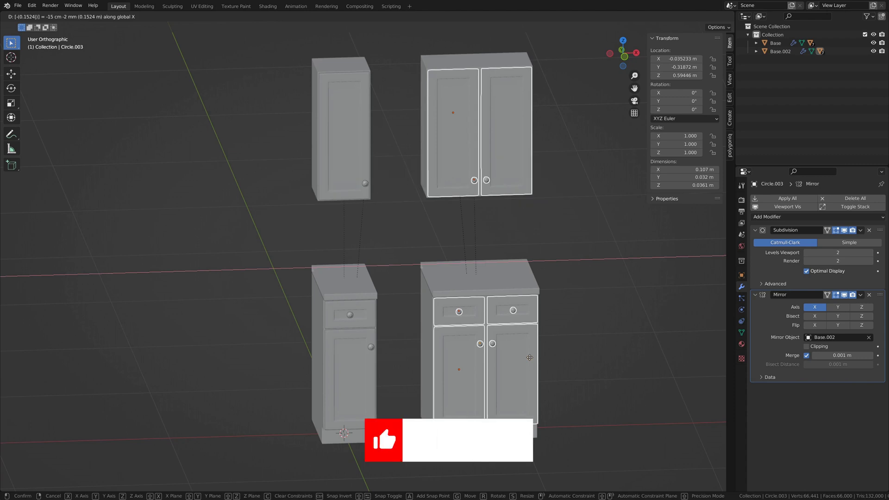